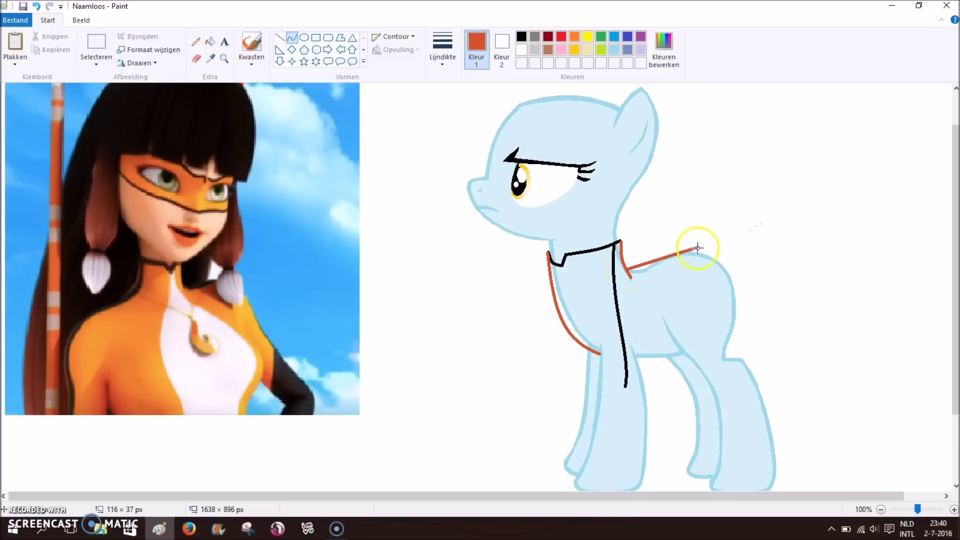
Trace the pony's rump and the back edge of the near hind leg with dark orange curves
{"action": "left_click_drag", "start_coordinate": [722, 258], "coordinate": [730, 357]}
{"action": "left_click_drag", "start_coordinate": [729, 294], "coordinate": [776, 450]}
{"action": "left_click_drag", "start_coordinate": [752, 400], "coordinate": [755, 364]}
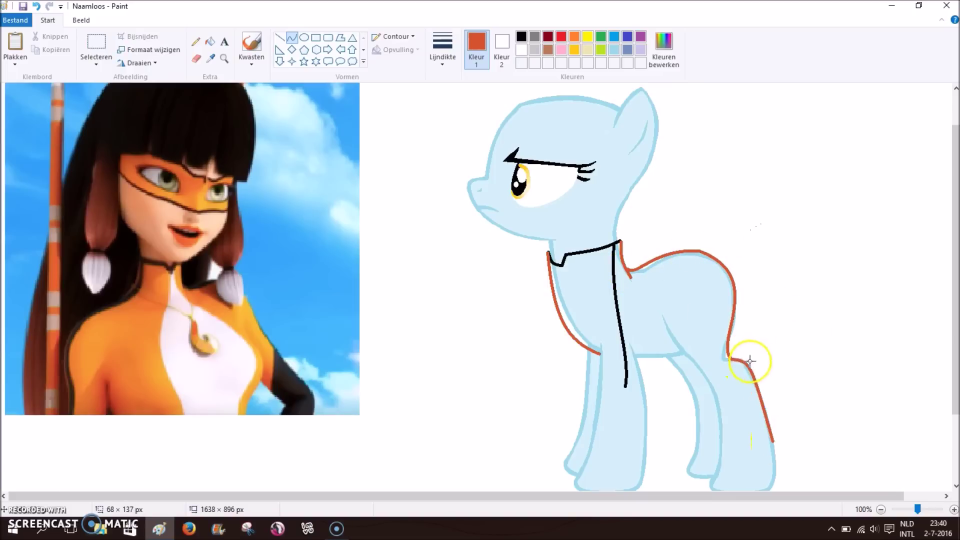
{"action": "left_click", "coordinate": [740, 360]}
{"action": "scroll", "coordinate": [665, 290], "scroll_direction": "down", "scroll_amount": 1}
Trace the near hind leg's front edge and hoof with dark orange curves, undoing stray strokes
{"action": "left_click_drag", "start_coordinate": [660, 279], "coordinate": [713, 450]}
{"action": "left_click", "coordinate": [36, 6]}
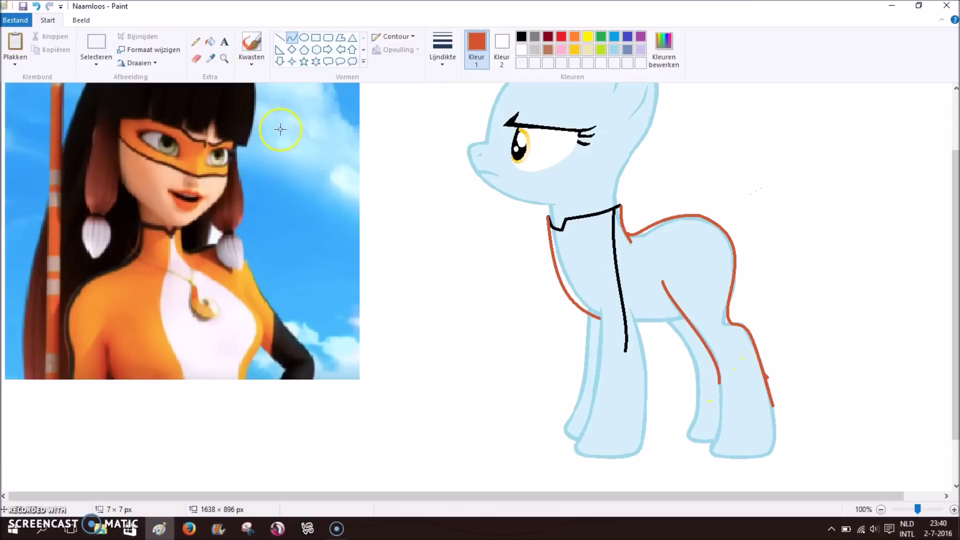
{"action": "left_click_drag", "start_coordinate": [725, 386], "coordinate": [705, 451]}
{"action": "left_click", "coordinate": [36, 6]}
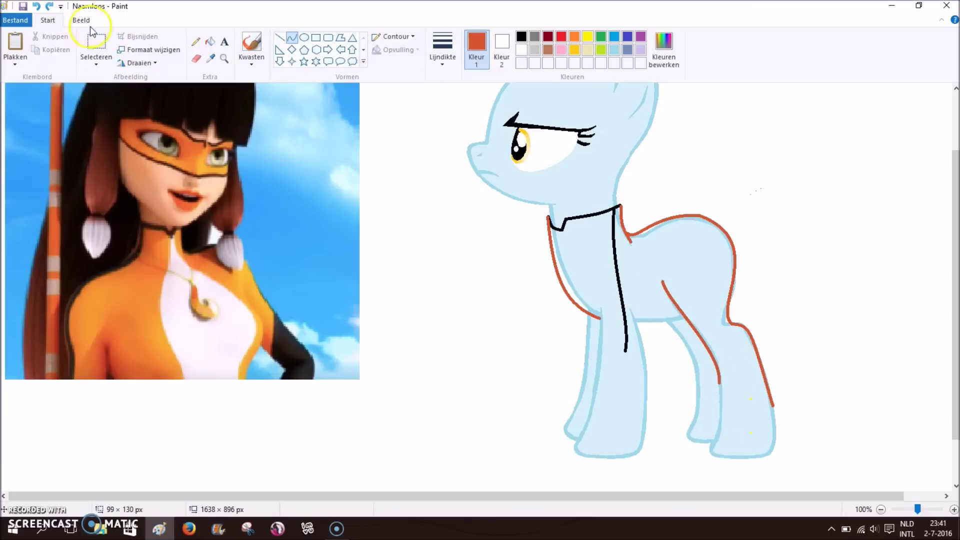
{"action": "left_click_drag", "start_coordinate": [722, 430], "coordinate": [768, 459]}
Draw a short pointed tail on the rump with dark orange curves, redoing the first attempt
{"action": "left_click_drag", "start_coordinate": [707, 218], "coordinate": [750, 182]}
{"action": "mouse_move", "coordinate": [728, 201]}
{"action": "left_mouse_down"}
{"action": "mouse_move", "coordinate": [739, 188]}
{"action": "mouse_move", "coordinate": [735, 253]}
{"action": "mouse_move", "coordinate": [36, 7]}
{"action": "left_mouse_up"}
{"action": "left_click", "coordinate": [36, 6]}
{"action": "left_click_drag", "start_coordinate": [701, 215], "coordinate": [772, 186]}
{"action": "left_click_drag", "start_coordinate": [735, 192], "coordinate": [728, 229]}
Trace the upper front legs, the belly and the far hind leg with dark orange curves
{"action": "scroll", "coordinate": [951, 242], "scroll_direction": "down", "scroll_amount": 2}
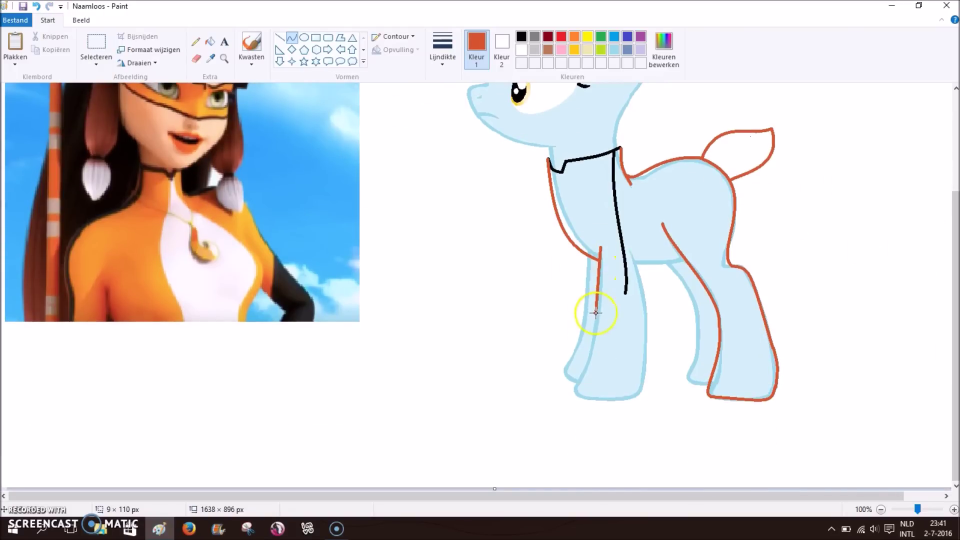
{"action": "left_click_drag", "start_coordinate": [645, 304], "coordinate": [738, 360]}
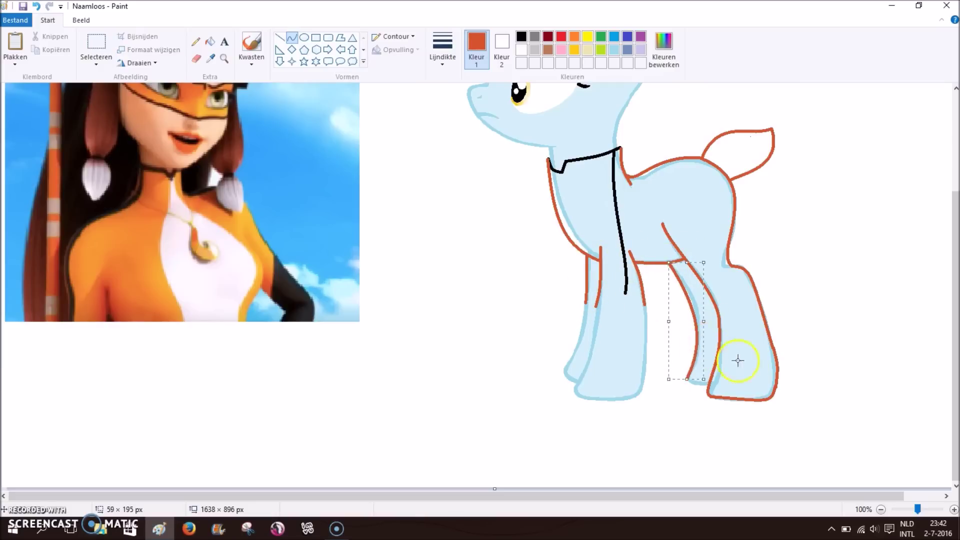
Fill the leftover light blue outline inside the orange-traced body and hind legs with white
{"action": "scroll", "coordinate": [702, 388], "scroll_direction": "up", "scroll_amount": 2}
{"action": "left_click", "coordinate": [210, 41]}
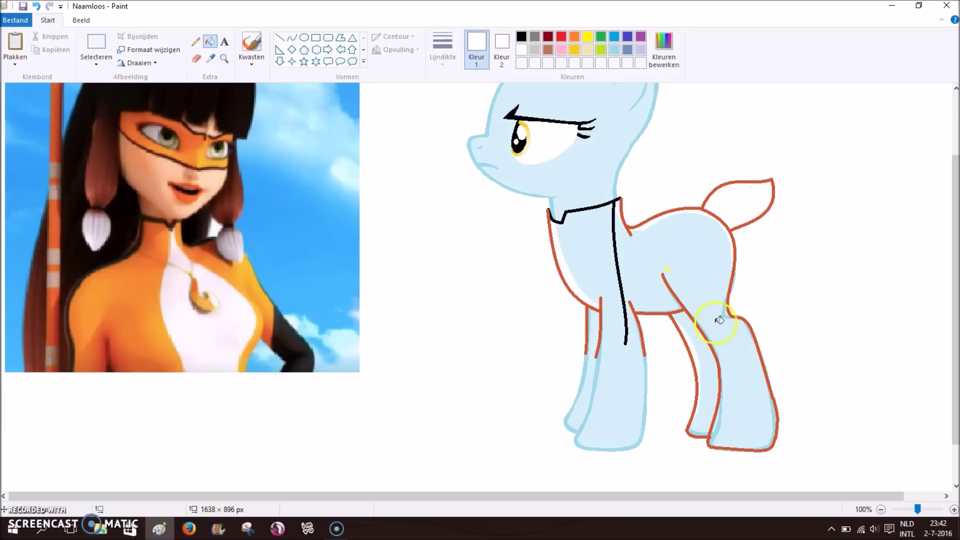
{"action": "left_click", "coordinate": [736, 276]}
{"action": "key", "text": "ctrl+z"}
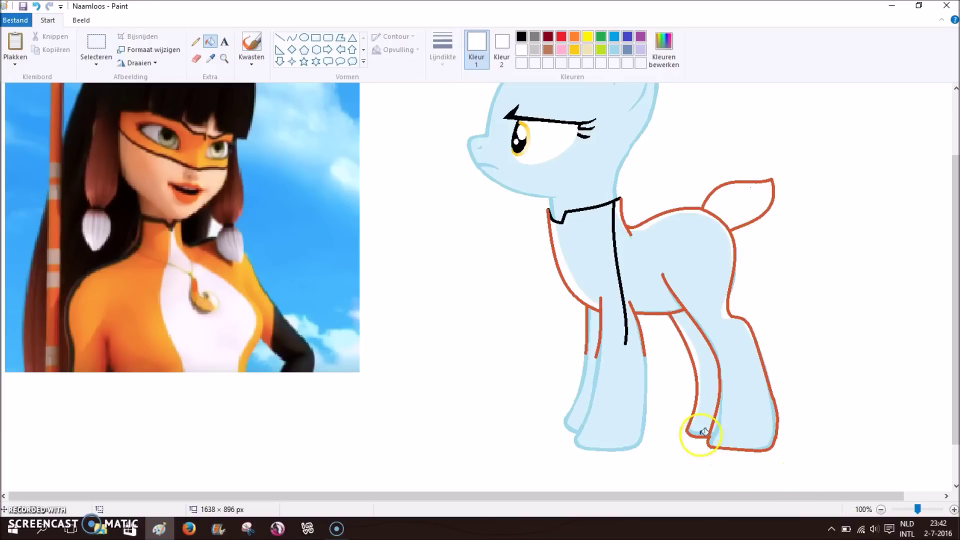
Mix a near-black custom colour and draw curved glove cuffs across both front legs
{"action": "left_click", "coordinate": [521, 37]}
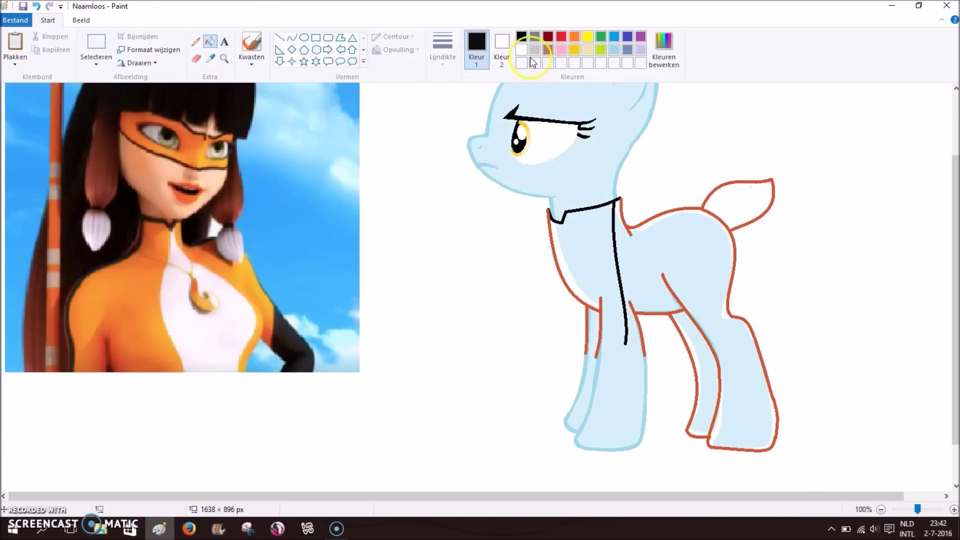
{"action": "left_click", "coordinate": [291, 37]}
{"action": "left_click", "coordinate": [664, 50]}
{"action": "key", "text": "Return"}
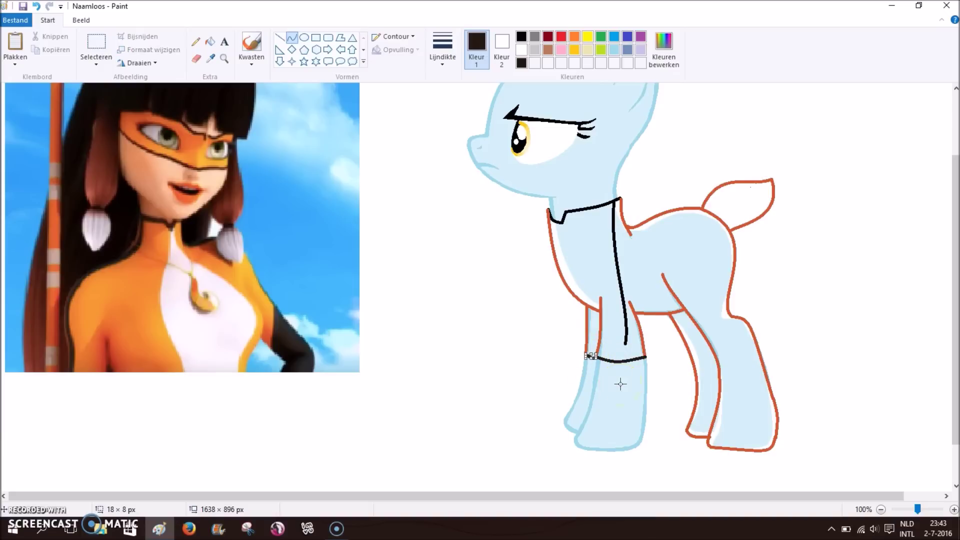
Outline the lower part and hoof of both front legs as gloves with near-black curves
{"action": "mouse_move", "coordinate": [595, 359]}
{"action": "left_mouse_down"}
{"action": "mouse_move", "coordinate": [575, 443]}
{"action": "mouse_move", "coordinate": [576, 419]}
{"action": "mouse_move", "coordinate": [635, 450]}
{"action": "mouse_move", "coordinate": [642, 436]}
{"action": "left_mouse_up"}
{"action": "mouse_move", "coordinate": [585, 452]}
{"action": "left_mouse_down"}
{"action": "mouse_move", "coordinate": [643, 439]}
{"action": "mouse_move", "coordinate": [645, 356]}
{"action": "left_mouse_up"}
{"action": "mouse_move", "coordinate": [646, 397]}
{"action": "left_mouse_down"}
{"action": "mouse_move", "coordinate": [707, 400]}
{"action": "mouse_move", "coordinate": [650, 396]}
{"action": "left_mouse_up"}
{"action": "left_click", "coordinate": [586, 353]}
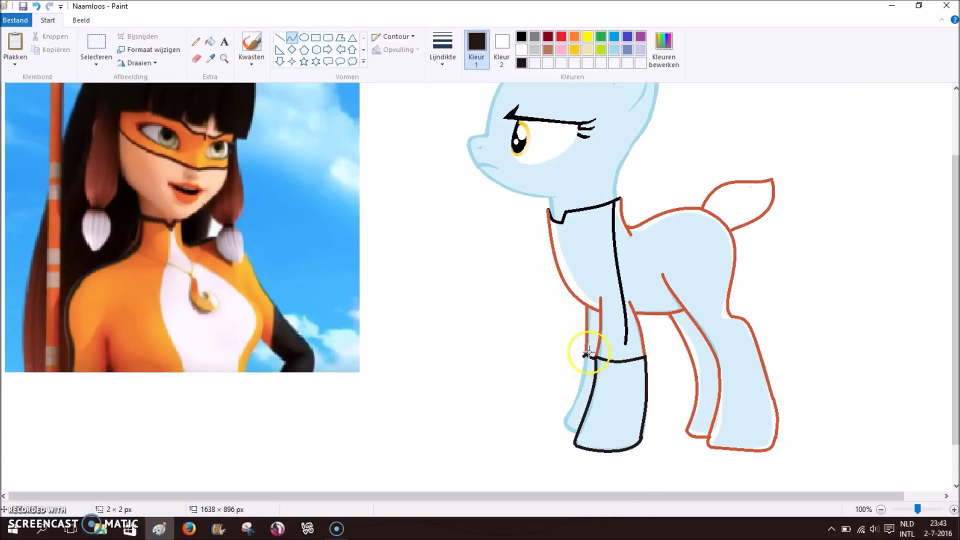
{"action": "left_click_drag", "start_coordinate": [579, 412], "coordinate": [570, 431]}
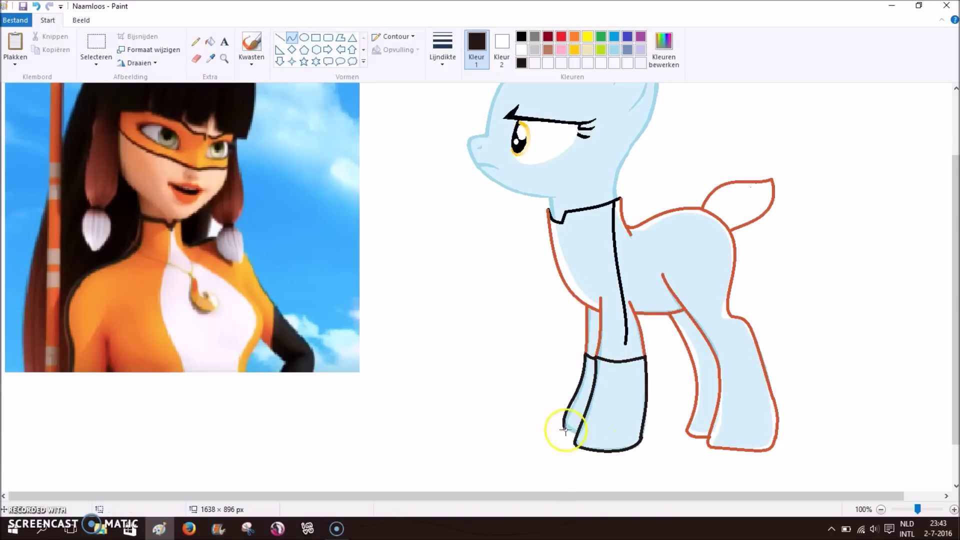
Fill the pony's body, legs and glove areas with white
{"action": "left_click", "coordinate": [415, 165]}
{"action": "left_click", "coordinate": [615, 259]}
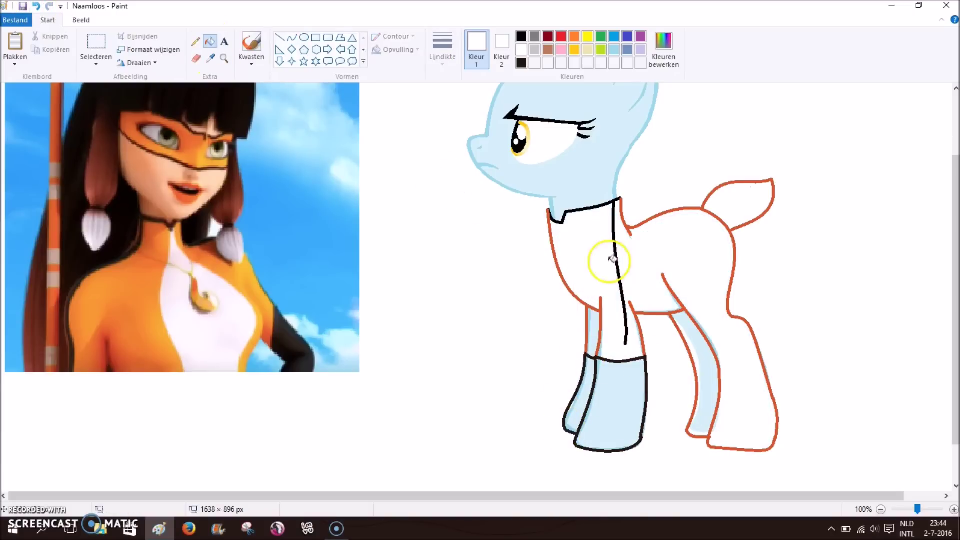
{"action": "left_click", "coordinate": [710, 332]}
{"action": "left_click", "coordinate": [595, 350]}
{"action": "left_click", "coordinate": [580, 394]}
{"action": "left_click", "coordinate": [615, 403]}
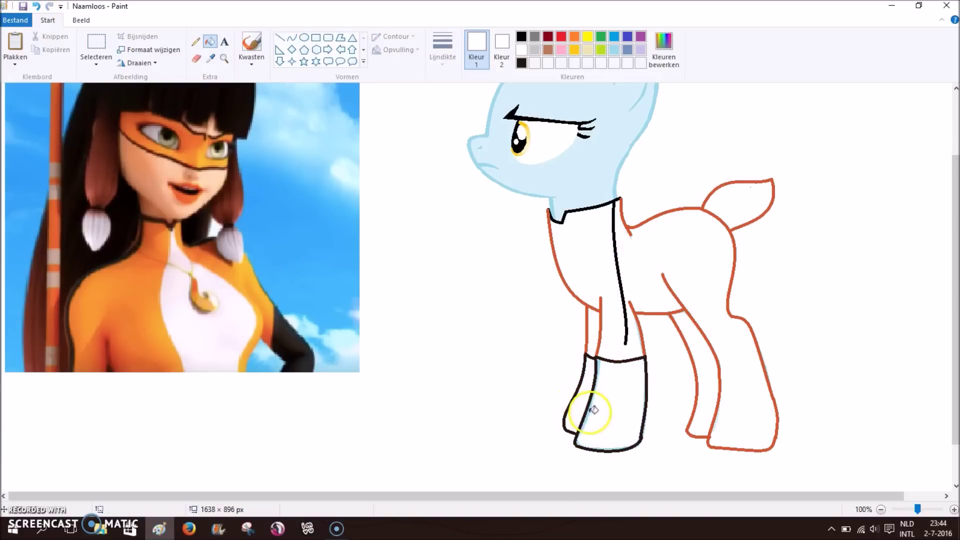
Erase the leftover light blue traces beside the outlines of the front and hind legs, using white as the background colour
{"action": "scroll", "coordinate": [637, 332], "scroll_direction": "up", "scroll_amount": 1}
{"action": "left_click_drag", "start_coordinate": [418, 499], "coordinate": [797, 499]}
{"action": "left_click_drag", "start_coordinate": [954, 230], "coordinate": [945, 333]}
{"action": "left_click", "coordinate": [211, 58]}
{"action": "left_click", "coordinate": [486, 392]}
{"action": "left_click", "coordinate": [567, 247]}
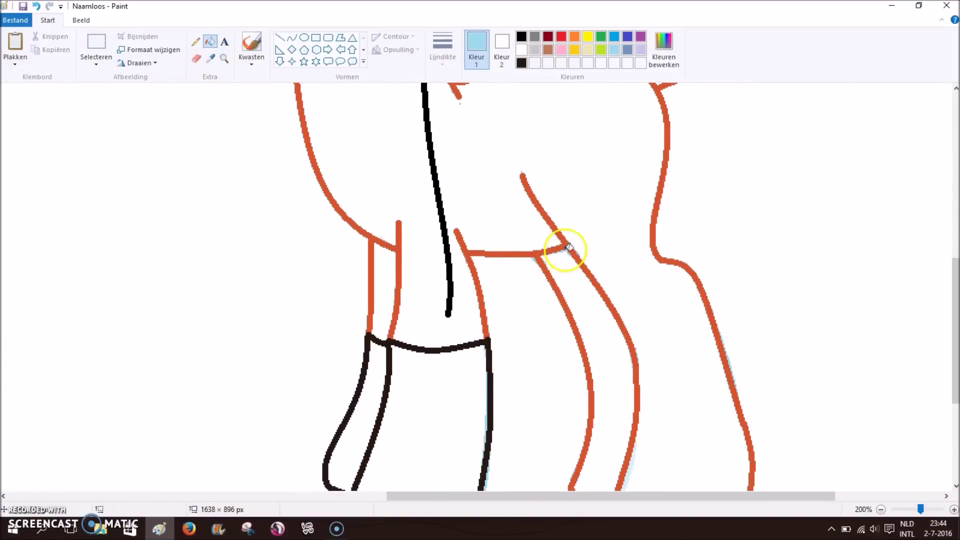
{"action": "left_click", "coordinate": [501, 50]}
{"action": "left_click", "coordinate": [196, 58]}
{"action": "left_click_drag", "start_coordinate": [495, 359], "coordinate": [488, 480]}
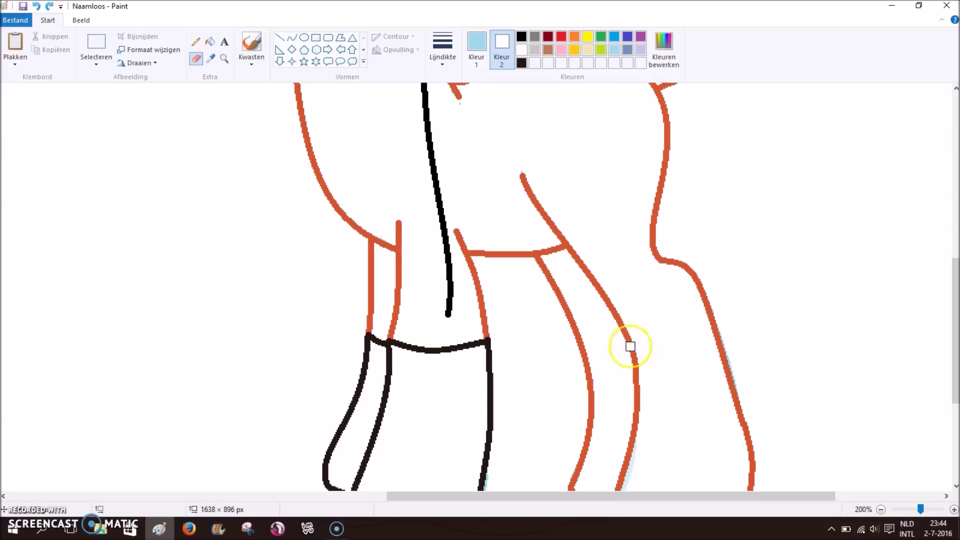
{"action": "left_click_drag", "start_coordinate": [953, 300], "coordinate": [942, 253]}
{"action": "left_click_drag", "start_coordinate": [943, 192], "coordinate": [943, 317]}
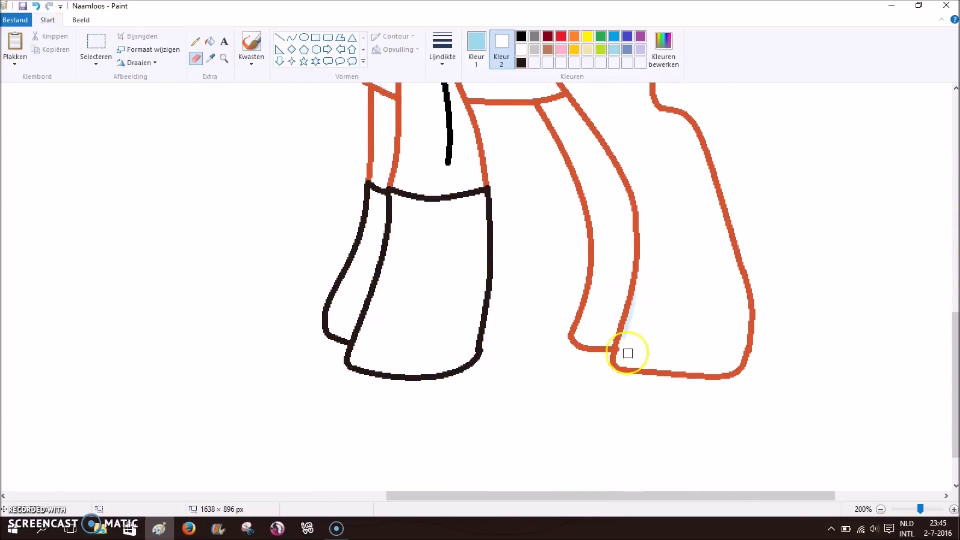
Extend the black suit stripe with a short black curve down to the near front leg's cuff
{"action": "scroll", "coordinate": [651, 254], "scroll_direction": "up", "scroll_amount": 2}
{"action": "left_click_drag", "start_coordinate": [929, 357], "coordinate": [948, 347]}
{"action": "left_click", "coordinate": [292, 37]}
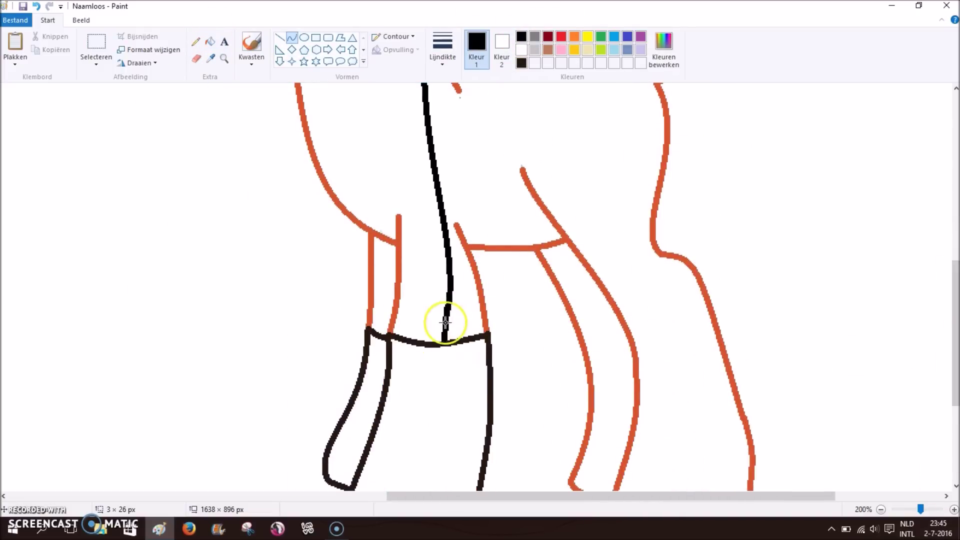
Fill both front-leg gloves with the dark colour sampled from the reference character's sleeve
{"action": "left_click", "coordinate": [881, 509]}
{"action": "left_click", "coordinate": [210, 41]}
{"action": "left_click", "coordinate": [210, 58]}
{"action": "left_click", "coordinate": [251, 293]}
{"action": "left_click", "coordinate": [570, 320]}
{"action": "left_click", "coordinate": [550, 325]}
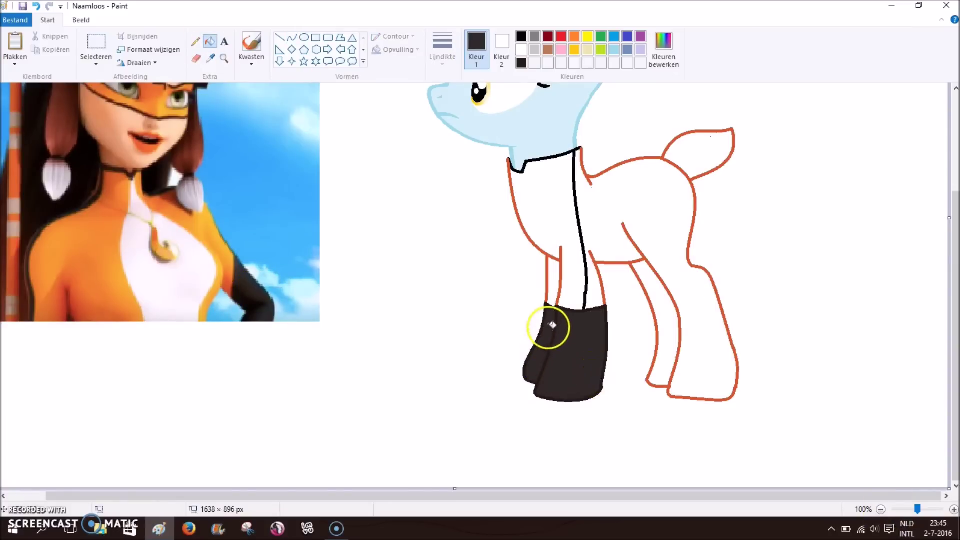
Fill the suit's body, near legs and tail with the light orange sampled from the reference suit
{"action": "left_click_drag", "start_coordinate": [950, 301], "coordinate": [950, 279]}
{"action": "left_click", "coordinate": [211, 58]}
{"action": "left_click", "coordinate": [94, 275]}
{"action": "left_click", "coordinate": [572, 300]}
{"action": "left_click", "coordinate": [604, 302]}
{"action": "left_click", "coordinate": [686, 172]}
Fill the far front and far hind legs with a darker orange sampled from the reference suit
{"action": "left_click", "coordinate": [211, 58]}
{"action": "left_click", "coordinate": [107, 275]}
{"action": "left_click", "coordinate": [554, 311]}
{"action": "left_click", "coordinate": [654, 316]}
Fill the pony's head with the skin tone sampled from the reference face and add that tone to the custom colours
{"action": "left_click", "coordinate": [210, 58]}
{"action": "left_click", "coordinate": [129, 143]}
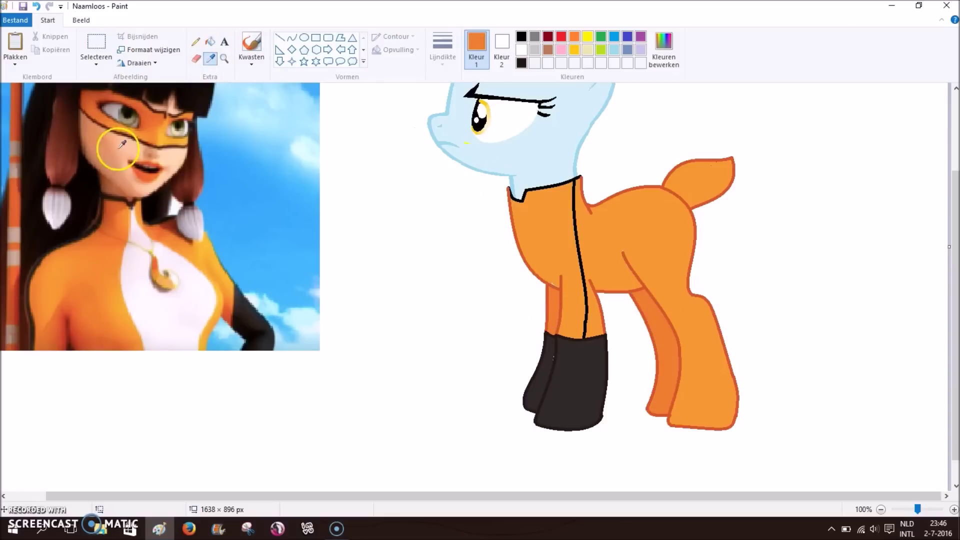
{"action": "left_click", "coordinate": [560, 135]}
{"action": "left_click", "coordinate": [664, 45]}
{"action": "left_click", "coordinate": [407, 349]}
{"action": "scroll", "coordinate": [185, 130], "scroll_direction": "up", "scroll_amount": 2}
Recolour the head's light blue outline and facial lines with a darker skin shade sampled from the reference face
{"action": "left_click", "coordinate": [210, 58]}
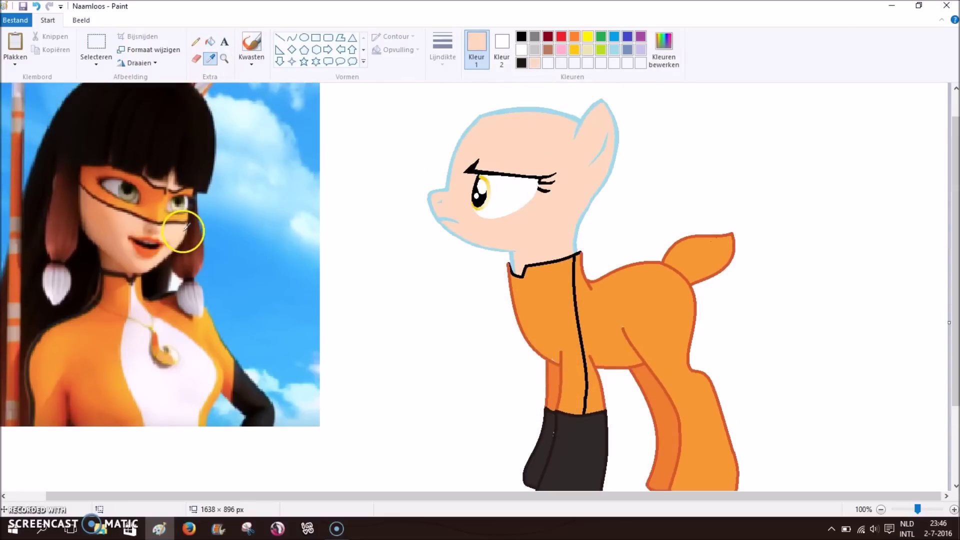
{"action": "left_click", "coordinate": [116, 222]}
{"action": "left_click", "coordinate": [467, 118]}
{"action": "left_click", "coordinate": [444, 200]}
Mix a dark olive custom colour and fill the top band of the pony's iris with it
{"action": "left_click", "coordinate": [120, 191]}
{"action": "left_click", "coordinate": [954, 509]}
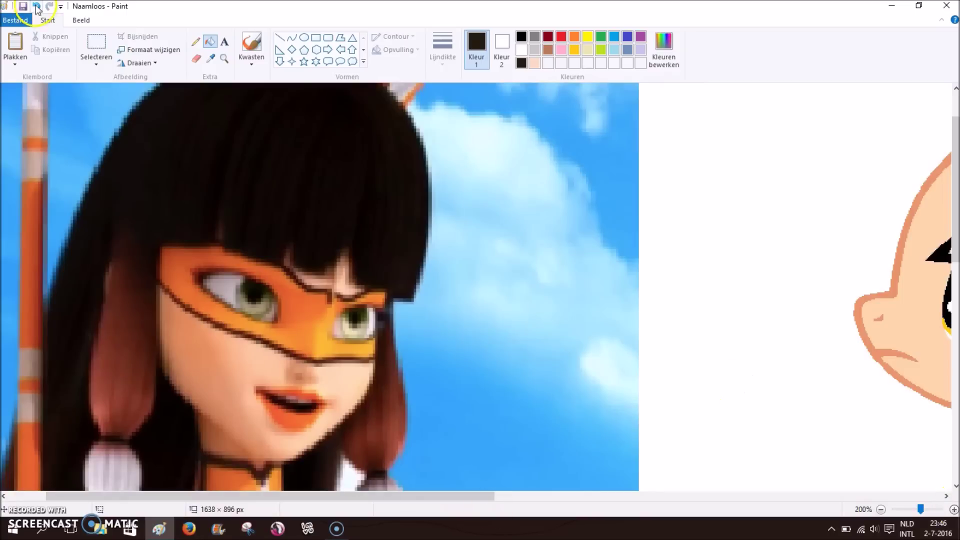
{"action": "left_click_drag", "start_coordinate": [270, 496], "coordinate": [510, 495]}
{"action": "left_click", "coordinate": [664, 50]}
{"action": "key", "text": "Return"}
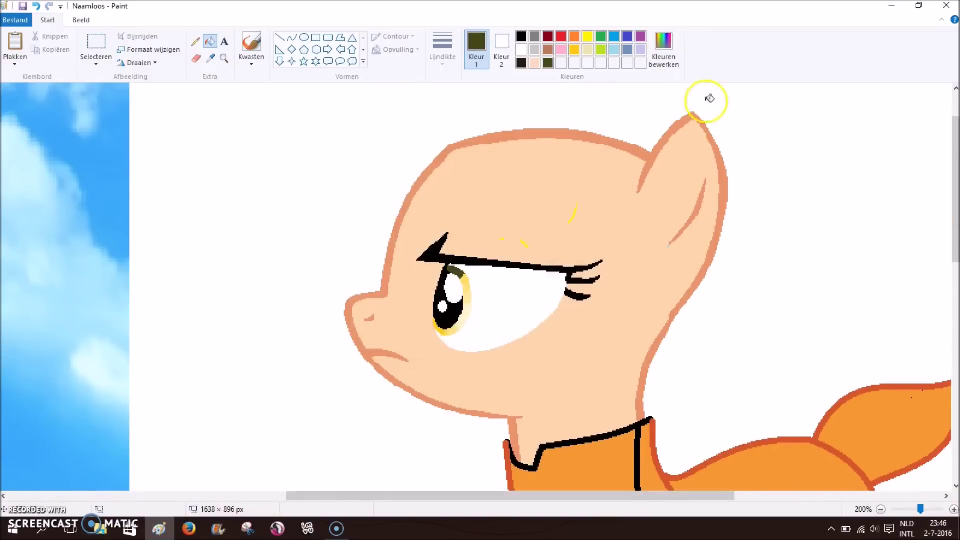
Fill the remaining iris bands with progressively lighter olive custom colours
{"action": "left_click", "coordinate": [664, 50]}
{"action": "left_click", "coordinate": [369, 343]}
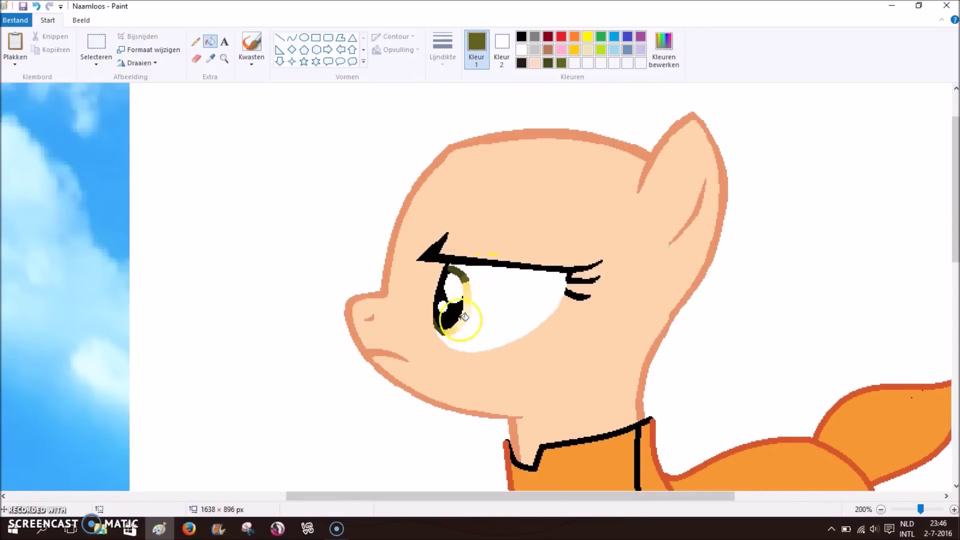
{"action": "left_click", "coordinate": [663, 50]}
{"action": "left_click", "coordinate": [369, 344]}
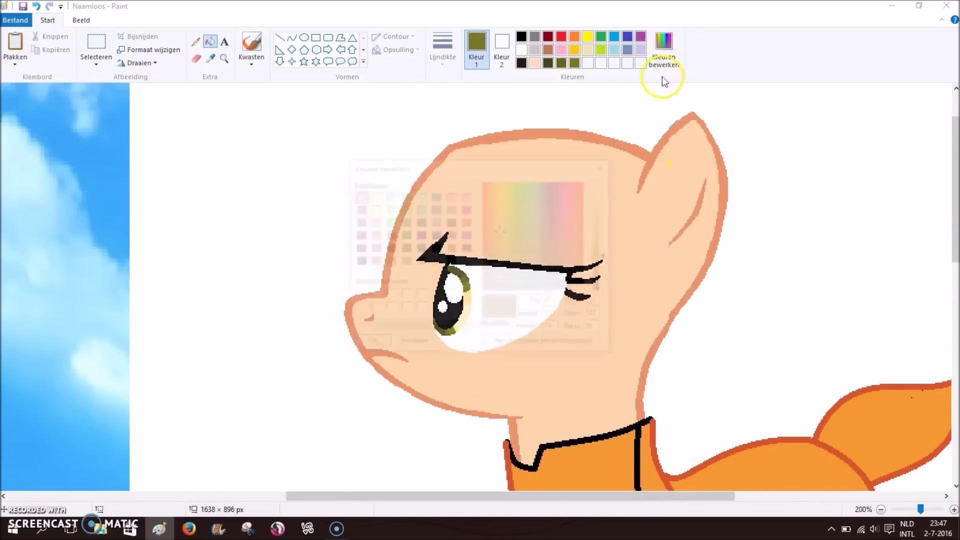
{"action": "left_click", "coordinate": [663, 50]}
{"action": "left_click", "coordinate": [369, 344]}
{"action": "left_click", "coordinate": [664, 50]}
{"action": "left_click", "coordinate": [602, 244]}
{"action": "left_click", "coordinate": [369, 344]}
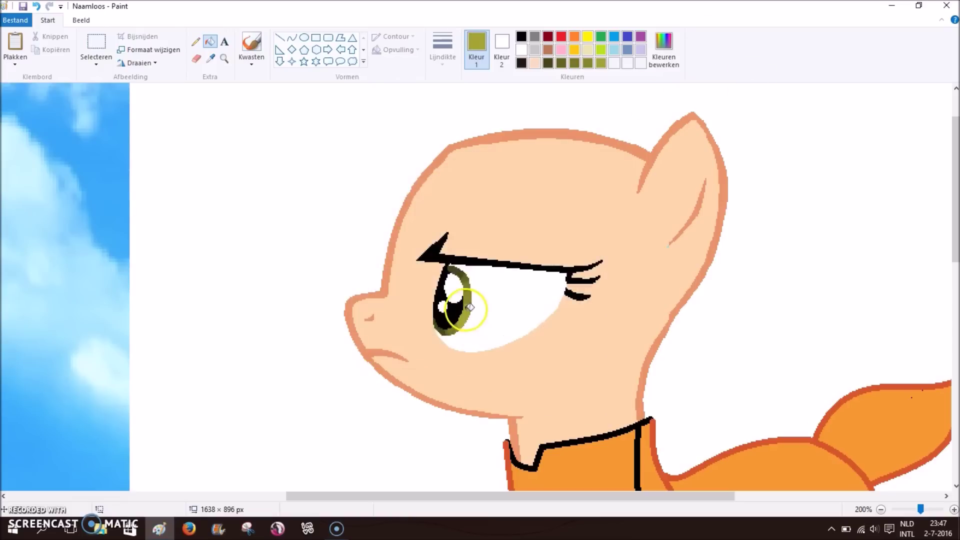
Replace light blue remnants along the head outline with the sampled salmon outline colour using the eraser
{"action": "left_click", "coordinate": [729, 217]}
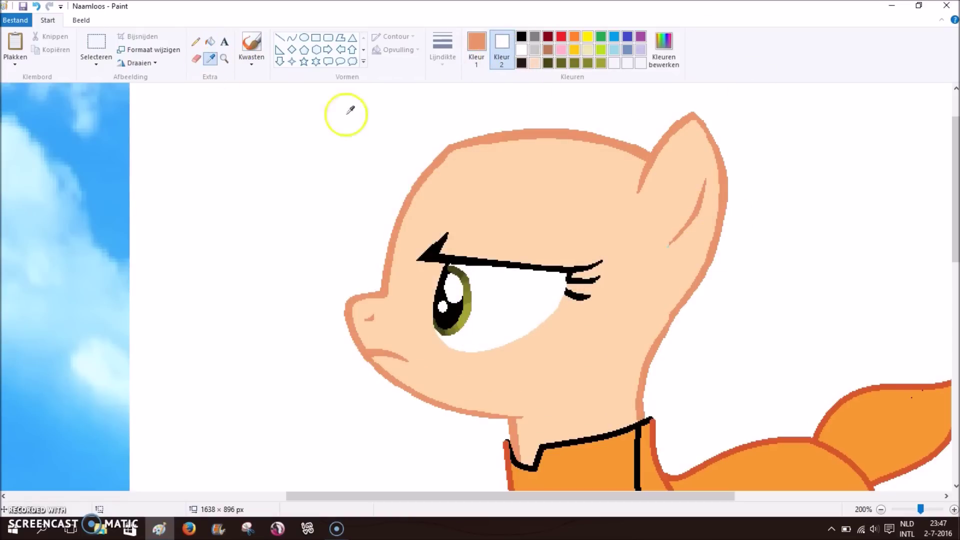
{"action": "left_click", "coordinate": [613, 49]}
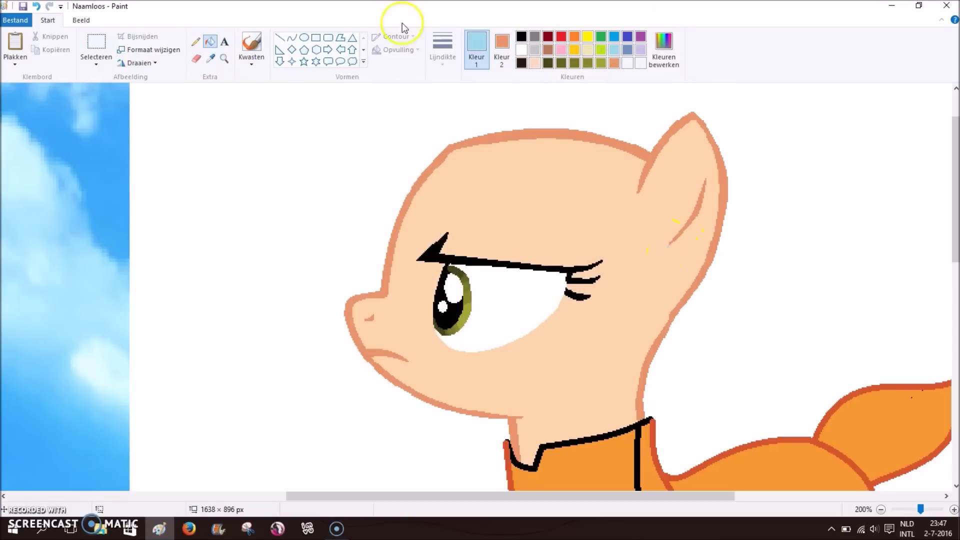
{"action": "left_click", "coordinate": [196, 58]}
Replace light remnants on the suit and at the tip of the hind leg line with the sampled suit orange
{"action": "scroll", "coordinate": [666, 257], "scroll_direction": "down", "scroll_amount": 6}
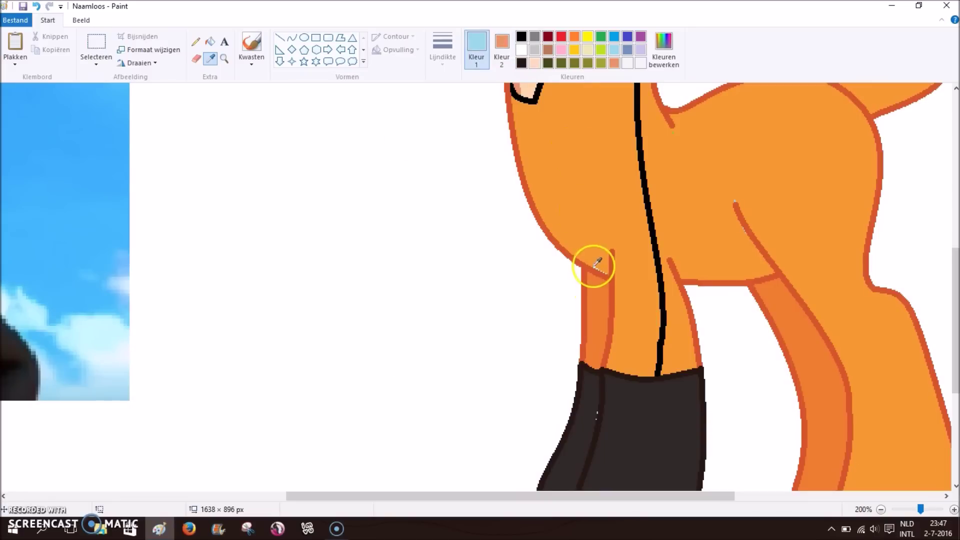
{"action": "left_click", "coordinate": [477, 47]}
{"action": "left_click", "coordinate": [664, 45]}
{"action": "left_click", "coordinate": [370, 341]}
{"action": "left_click", "coordinate": [210, 59]}
{"action": "left_click", "coordinate": [594, 266]}
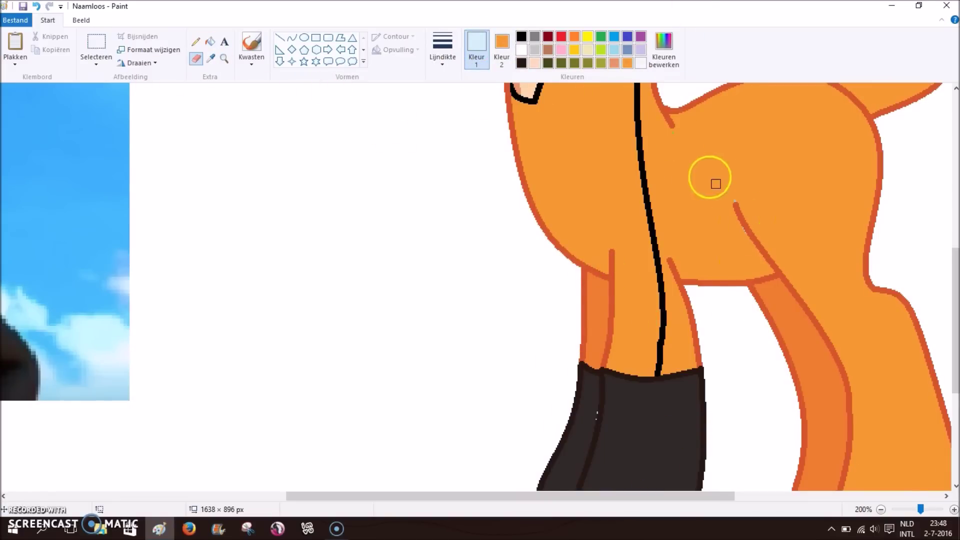
{"action": "left_click_drag", "start_coordinate": [732, 204], "coordinate": [734, 202]}
Cover the white specks between the two gloves with the sampled dark glove colour
{"action": "scroll", "coordinate": [677, 117], "scroll_direction": "down", "scroll_amount": 3}
{"action": "left_click", "coordinate": [210, 42]}
{"action": "left_click", "coordinate": [210, 59]}
{"action": "left_click", "coordinate": [574, 299]}
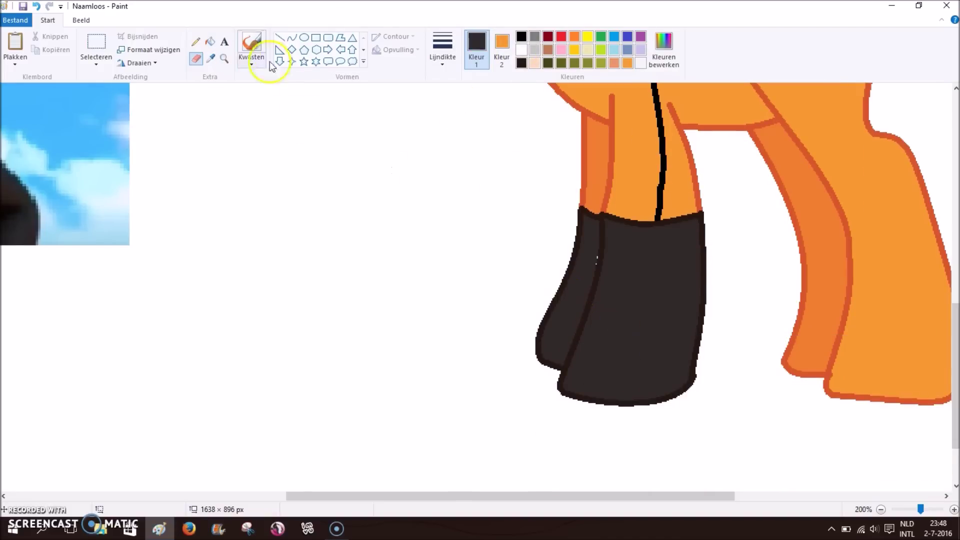
{"action": "left_click", "coordinate": [596, 253]}
{"action": "left_click", "coordinate": [38, 6]}
Taper the inner ends of the neck and leg lines with suit orange curves and fill the leftover speck
{"action": "left_click_drag", "start_coordinate": [952, 397], "coordinate": [949, 321]}
{"action": "left_click", "coordinate": [675, 178]}
{"action": "left_click_drag", "start_coordinate": [742, 269], "coordinate": [746, 278]}
{"action": "left_click_drag", "start_coordinate": [611, 300], "coordinate": [612, 307]}
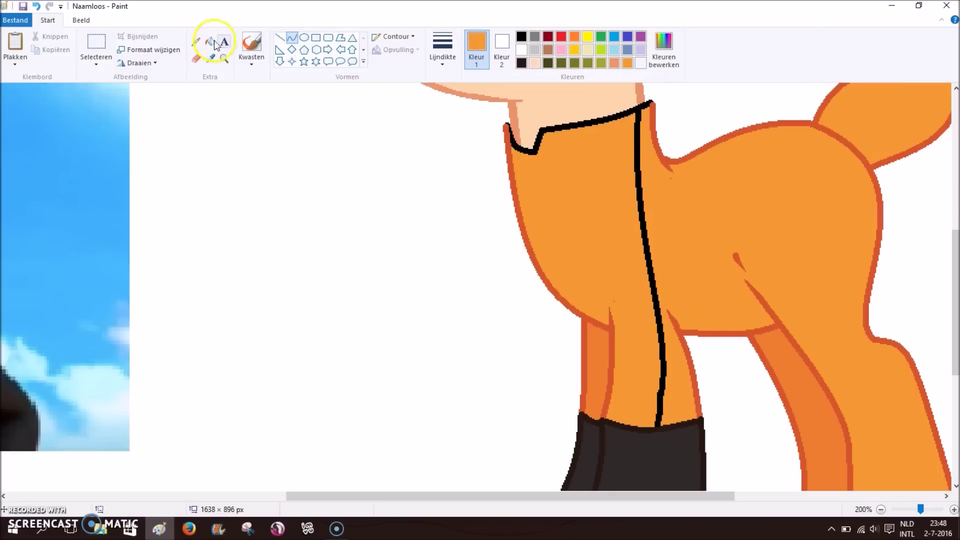
{"action": "left_click", "coordinate": [210, 42]}
{"action": "left_click", "coordinate": [738, 260]}
Touch up the outline where the collar's front tip meets the chest, using a colour sampled there
{"action": "left_click_drag", "start_coordinate": [952, 285], "coordinate": [953, 258]}
{"action": "left_click", "coordinate": [291, 38]}
{"action": "left_click", "coordinate": [210, 59]}
{"action": "left_click", "coordinate": [505, 188]}
{"action": "mouse_move", "coordinate": [919, 509]}
{"action": "left_mouse_down"}
{"action": "mouse_move", "coordinate": [879, 509]}
{"action": "mouse_move", "coordinate": [917, 509]}
{"action": "left_mouse_up"}
{"action": "left_click_drag", "start_coordinate": [953, 252], "coordinate": [954, 265]}
Try to trace the chest outline with a curve in a light grey custom colour
{"action": "left_click", "coordinate": [521, 50]}
{"action": "left_click", "coordinate": [664, 50]}
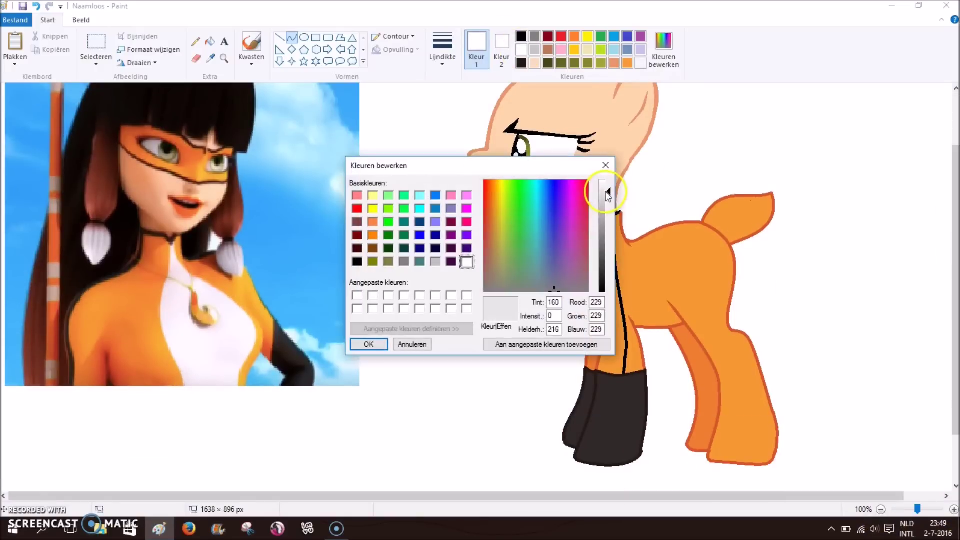
{"action": "left_click", "coordinate": [367, 344]}
{"action": "left_click_drag", "start_coordinate": [552, 257], "coordinate": [600, 326]}
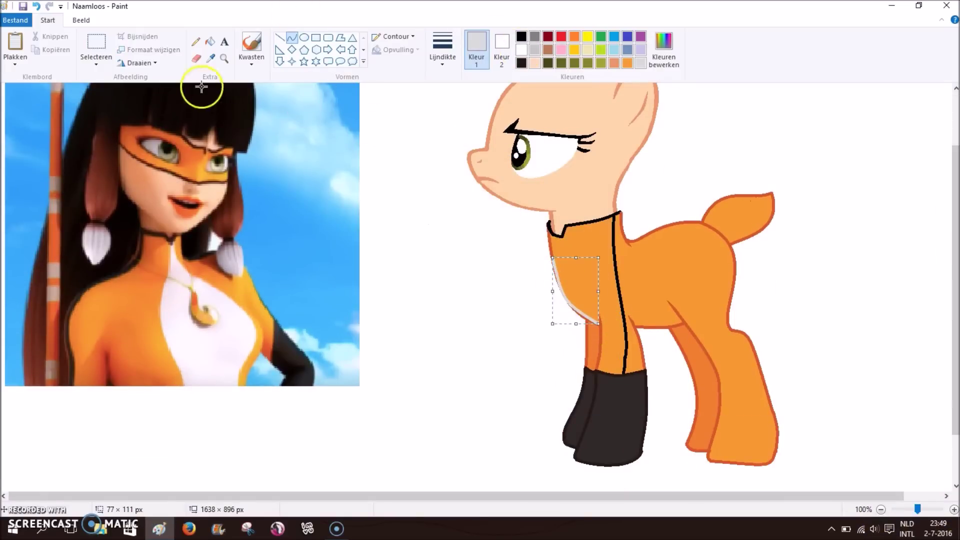
Draw a white chest patch boundary with curves from the front of the chest to the foreleg and fill it white
{"action": "left_click", "coordinate": [954, 509]}
{"action": "left_click", "coordinate": [455, 288]}
{"action": "mouse_move", "coordinate": [475, 284]}
{"action": "left_mouse_down"}
{"action": "mouse_move", "coordinate": [525, 300]}
{"action": "mouse_move", "coordinate": [520, 360]}
{"action": "mouse_move", "coordinate": [514, 347]}
{"action": "mouse_move", "coordinate": [539, 398]}
{"action": "left_mouse_up"}
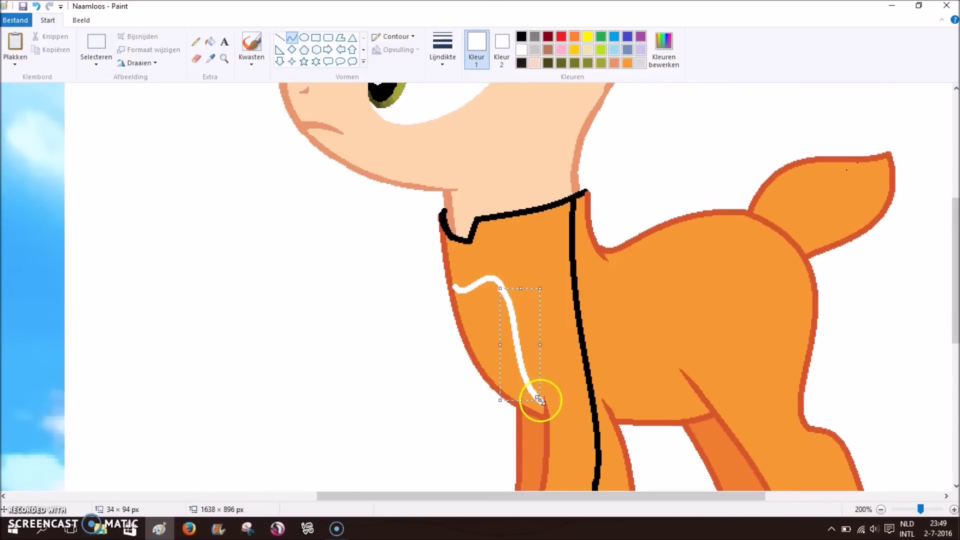
{"action": "left_click", "coordinate": [210, 41]}
{"action": "left_click", "coordinate": [480, 330]}
Recolour the outline bordering the white chest patch light grey, separating it from the suit outline with short grey strokes
{"action": "left_click", "coordinate": [534, 50]}
{"action": "left_click", "coordinate": [292, 38]}
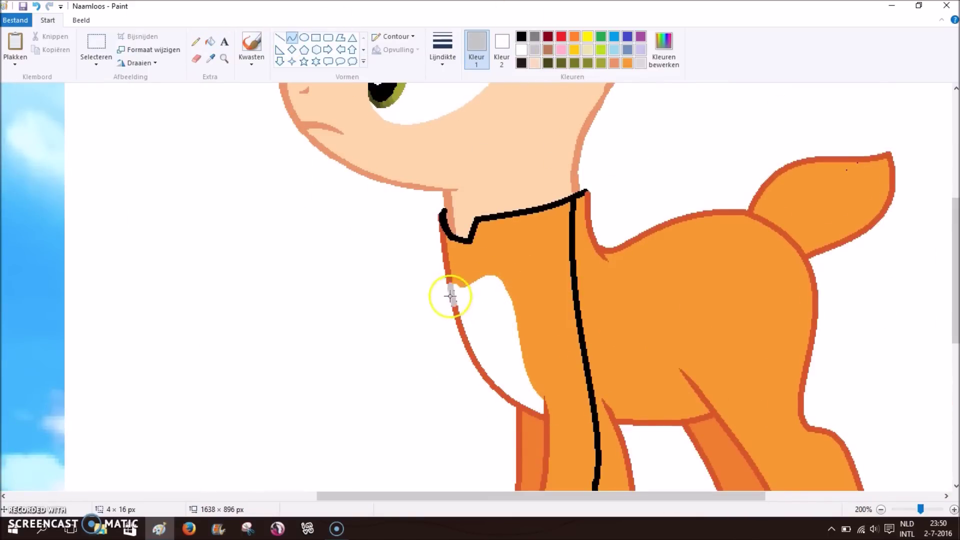
{"action": "left_click", "coordinate": [280, 38]}
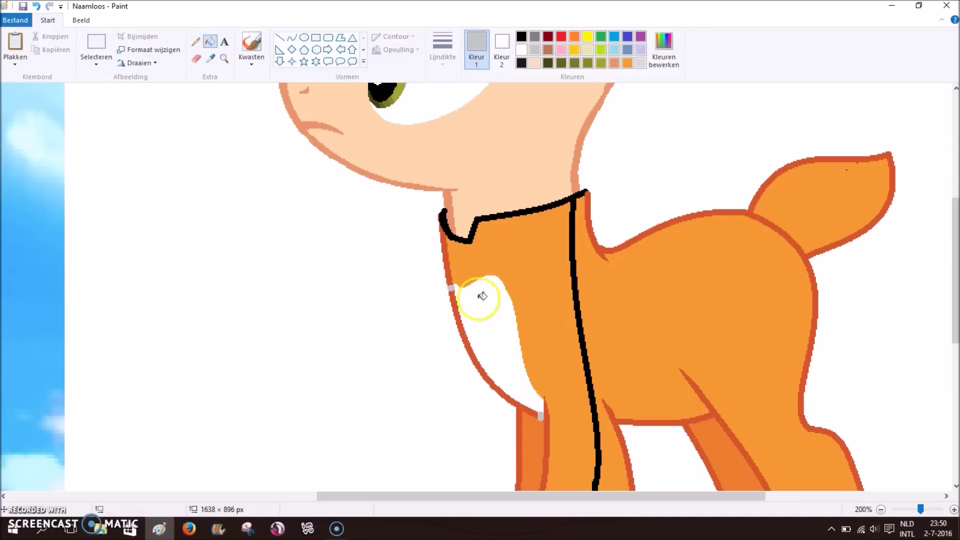
{"action": "left_click", "coordinate": [291, 38]}
{"action": "mouse_move", "coordinate": [540, 416]}
{"action": "left_mouse_down"}
{"action": "mouse_move", "coordinate": [518, 406]}
{"action": "mouse_move", "coordinate": [493, 313]}
{"action": "left_mouse_up"}
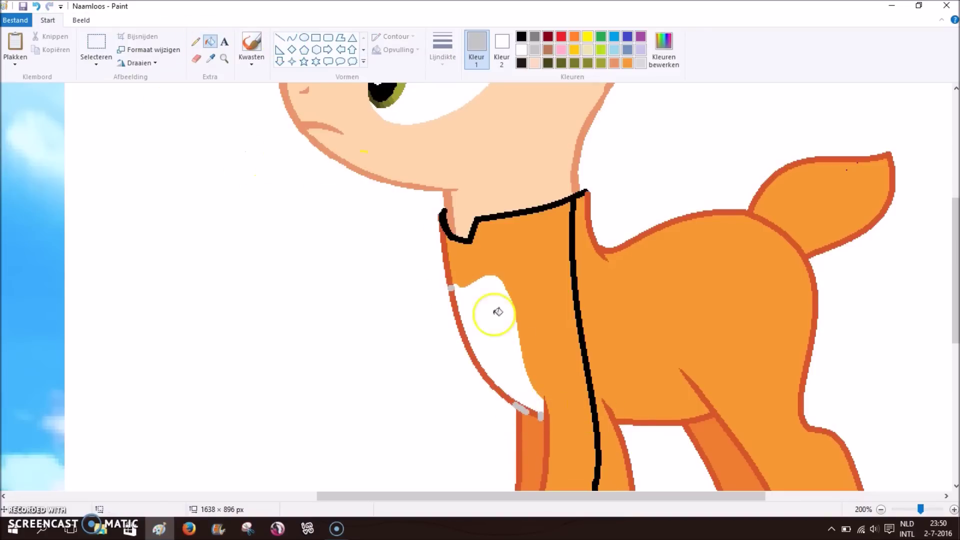
{"action": "left_click", "coordinate": [210, 42]}
Outline a blunt fringe with two notches from the ear over the forehead, using curves in an adjusted black sampled from the reference hair
{"action": "left_click", "coordinate": [881, 508]}
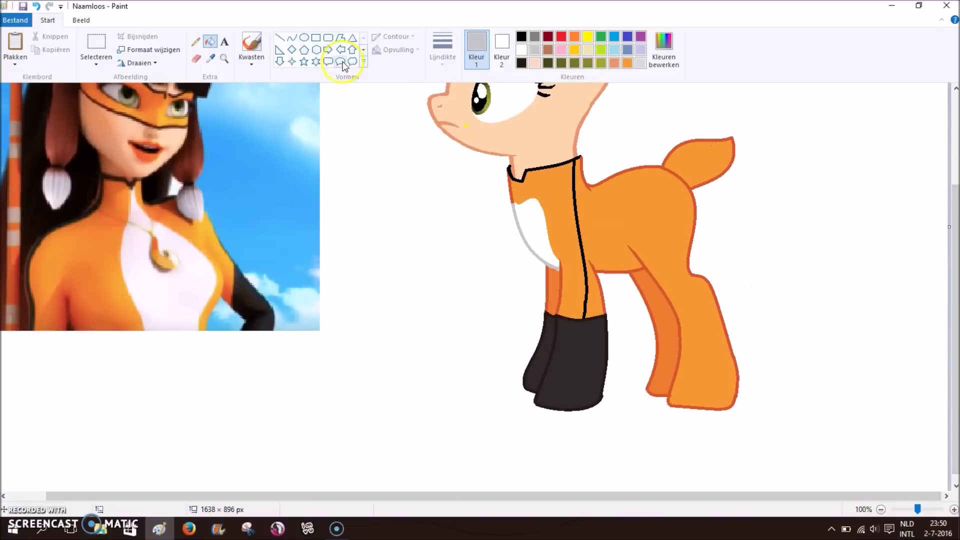
{"action": "left_click", "coordinate": [210, 60]}
{"action": "scroll", "coordinate": [500, 250], "scroll_direction": "up", "scroll_amount": 5}
{"action": "left_click", "coordinate": [197, 132]}
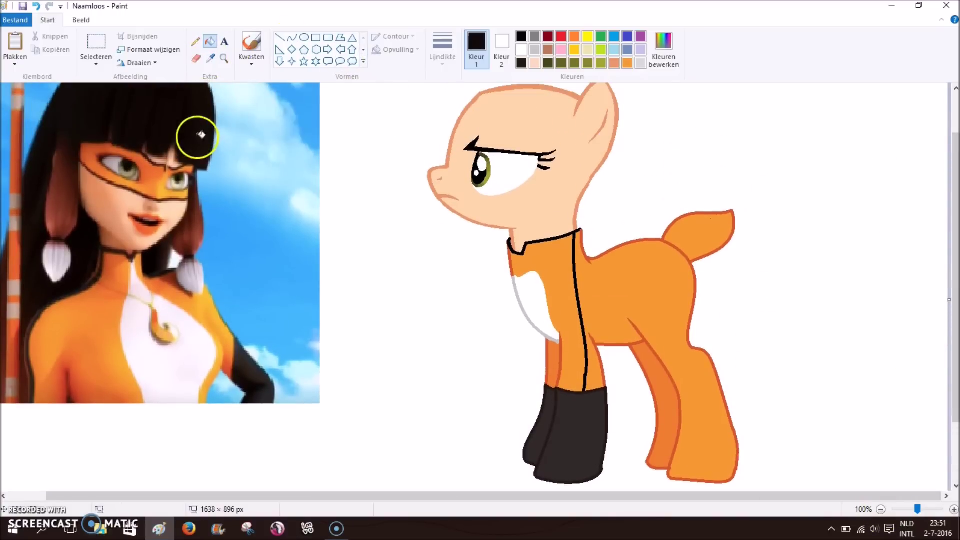
{"action": "scroll", "coordinate": [500, 250], "scroll_direction": "up", "scroll_amount": 3}
{"action": "left_click", "coordinate": [664, 50]}
{"action": "left_click", "coordinate": [368, 344]}
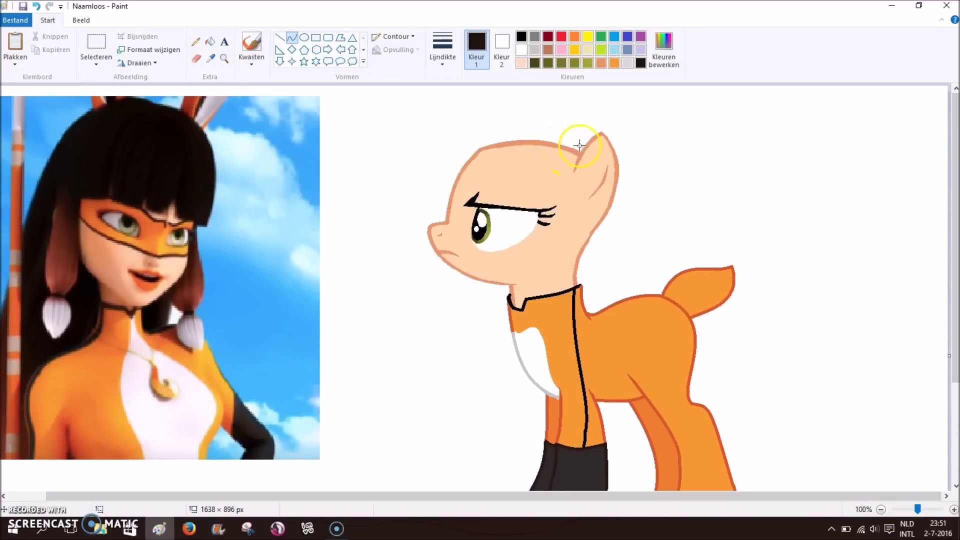
{"action": "mouse_move", "coordinate": [579, 145]}
{"action": "left_mouse_down"}
{"action": "mouse_move", "coordinate": [514, 103]}
{"action": "mouse_move", "coordinate": [444, 129]}
{"action": "mouse_move", "coordinate": [407, 183]}
{"action": "mouse_move", "coordinate": [408, 206]}
{"action": "mouse_move", "coordinate": [407, 190]}
{"action": "mouse_move", "coordinate": [439, 202]}
{"action": "mouse_move", "coordinate": [462, 162]}
{"action": "left_mouse_up"}
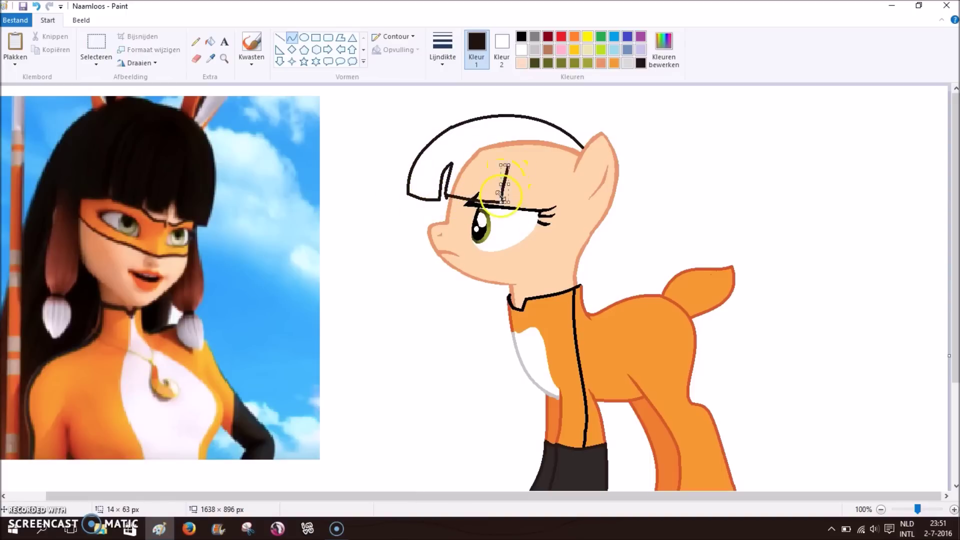
{"action": "left_click_drag", "start_coordinate": [569, 153], "coordinate": [591, 214]}
{"action": "left_click_drag", "start_coordinate": [510, 201], "coordinate": [592, 214]}
Fill the skin inside the fringe outline white, covering the old forehead line
{"action": "left_click", "coordinate": [209, 41]}
{"action": "left_click", "coordinate": [521, 49]}
{"action": "left_click", "coordinate": [474, 183]}
{"action": "key", "text": "ctrl+z"}
{"action": "left_click", "coordinate": [291, 38]}
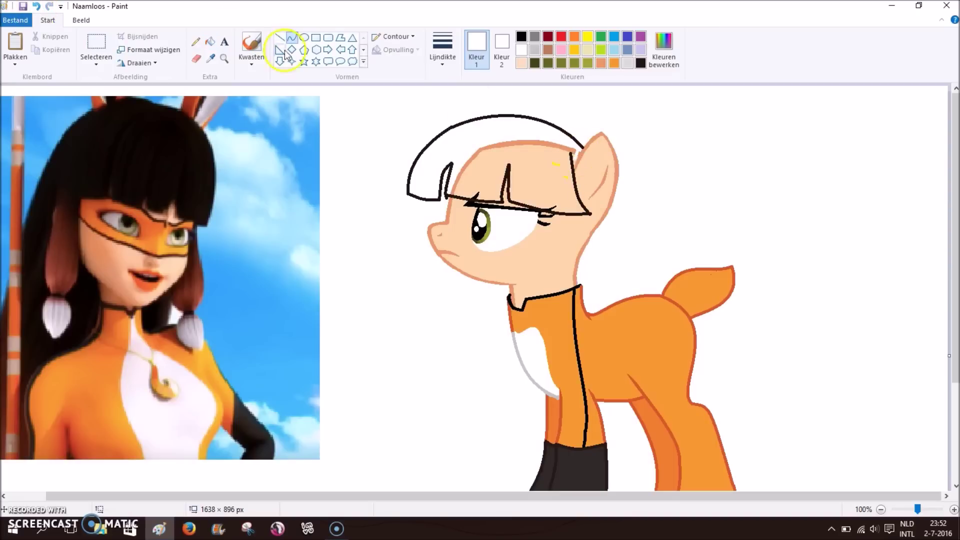
{"action": "left_click", "coordinate": [210, 41]}
{"action": "left_click", "coordinate": [477, 191]}
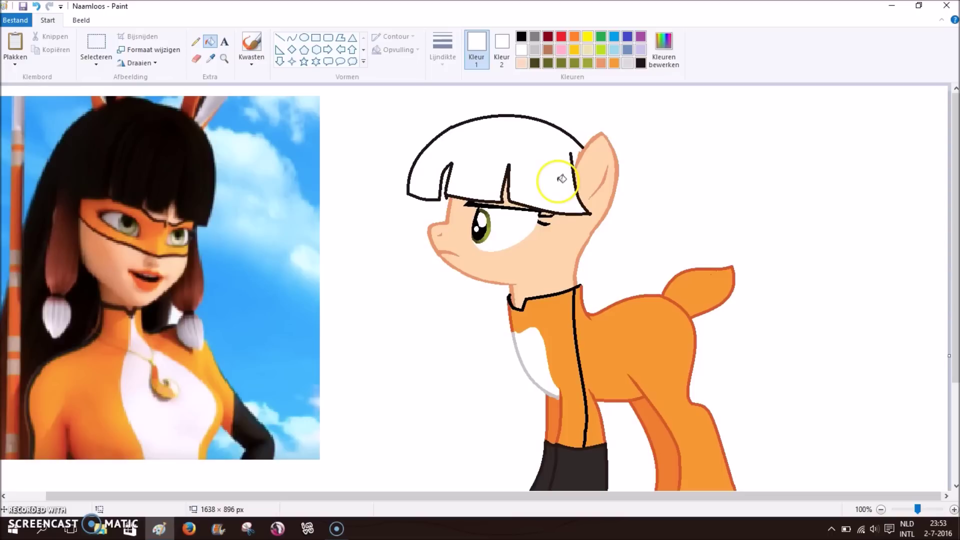
Fill the fringe with a dark brown custom colour based on a shade sampled from the reference hair
{"action": "left_click", "coordinate": [211, 58]}
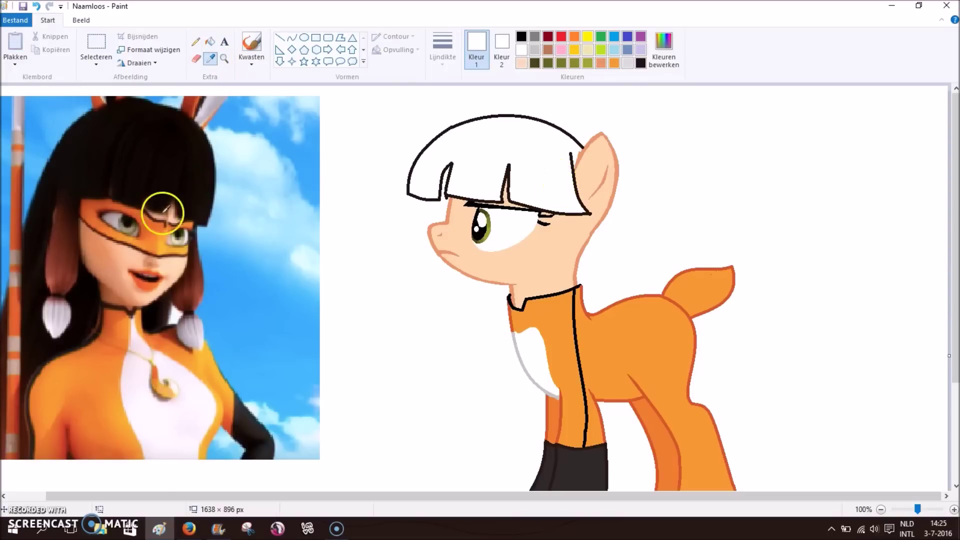
{"action": "left_click", "coordinate": [160, 215]}
{"action": "left_click", "coordinate": [467, 134]}
{"action": "left_click", "coordinate": [36, 6]}
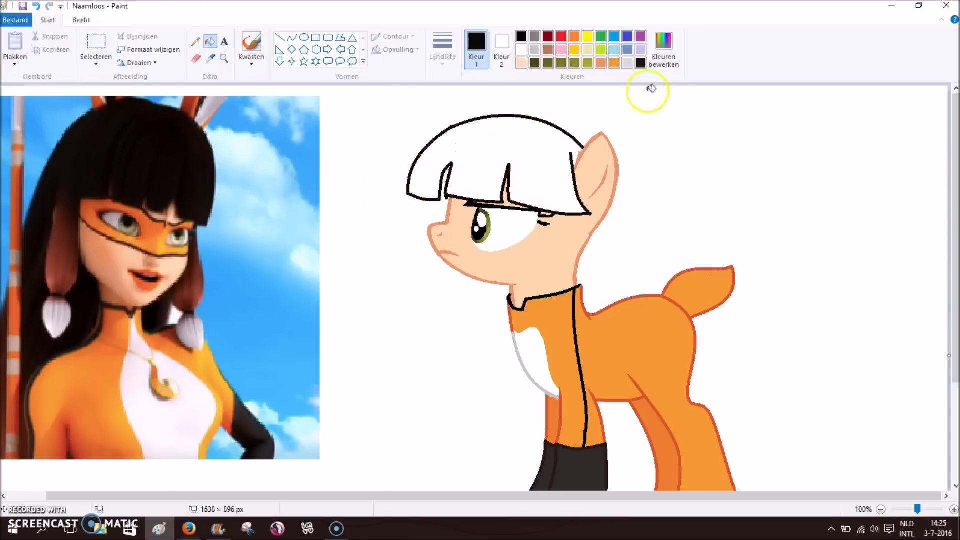
{"action": "left_click", "coordinate": [664, 50]}
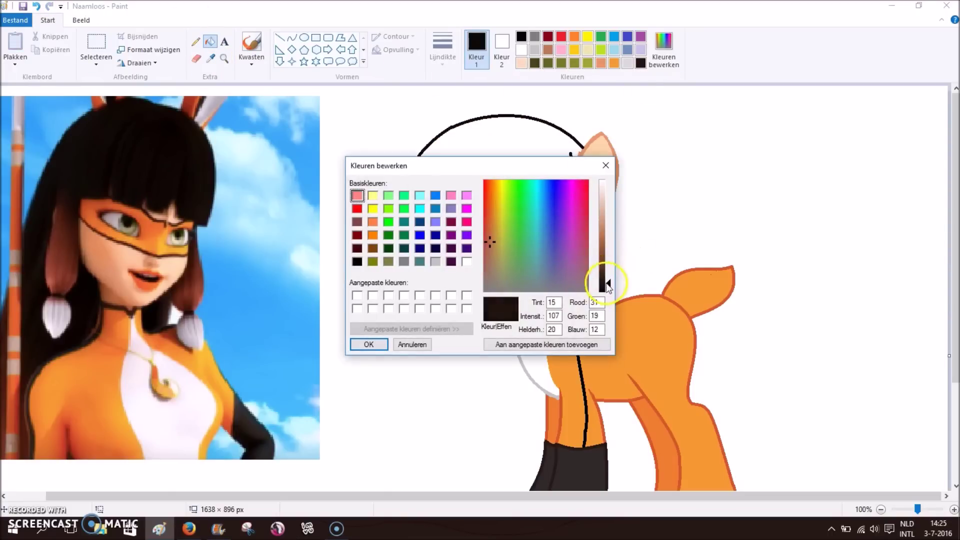
{"action": "left_click", "coordinate": [366, 343]}
{"action": "left_click", "coordinate": [488, 165]}
Outline a side lock with curves from the fringe and ear down past the collar, using the sampled fringe outline colour
{"action": "left_click", "coordinate": [211, 58]}
{"action": "left_click", "coordinate": [448, 192]}
{"action": "mouse_move", "coordinate": [566, 215]}
{"action": "left_mouse_down"}
{"action": "mouse_move", "coordinate": [558, 320]}
{"action": "mouse_move", "coordinate": [510, 295]}
{"action": "mouse_move", "coordinate": [522, 292]}
{"action": "left_mouse_up"}
{"action": "mouse_move", "coordinate": [579, 161]}
{"action": "left_mouse_down"}
{"action": "mouse_move", "coordinate": [560, 319]}
{"action": "mouse_move", "coordinate": [605, 297]}
{"action": "left_mouse_up"}
{"action": "left_click", "coordinate": [667, 216]}
{"action": "left_click", "coordinate": [36, 6]}
{"action": "mouse_move", "coordinate": [557, 316]}
{"action": "left_mouse_down"}
{"action": "mouse_move", "coordinate": [609, 272]}
{"action": "mouse_move", "coordinate": [595, 279]}
{"action": "mouse_move", "coordinate": [572, 150]}
{"action": "mouse_move", "coordinate": [572, 182]}
{"action": "left_mouse_up"}
Fill the neck area inside the side lock white
{"action": "left_click", "coordinate": [210, 42]}
{"action": "left_click", "coordinate": [210, 58]}
{"action": "left_click", "coordinate": [346, 127]}
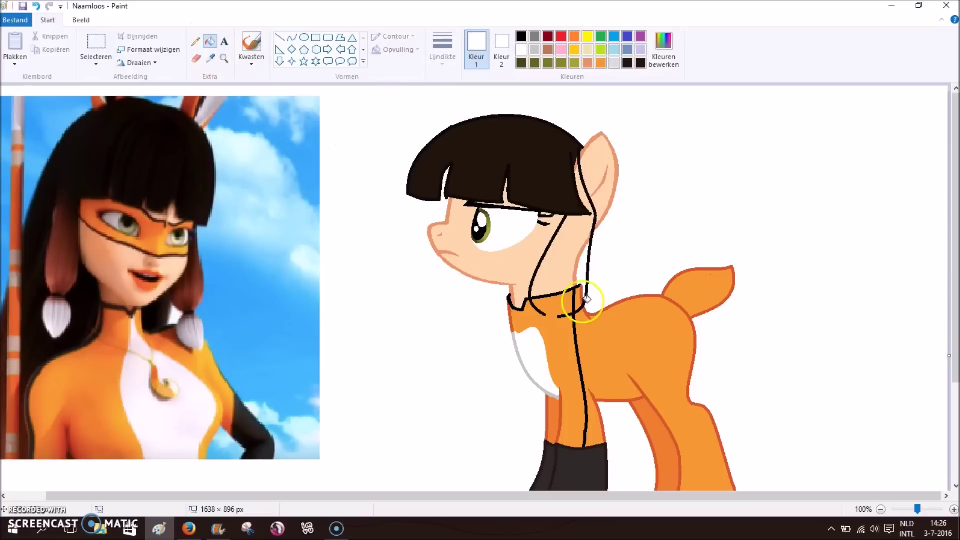
{"action": "left_click", "coordinate": [580, 265]}
Close the side lock's lower edge and outline a small pointed tuft beneath it with dark curves
{"action": "left_click", "coordinate": [210, 57]}
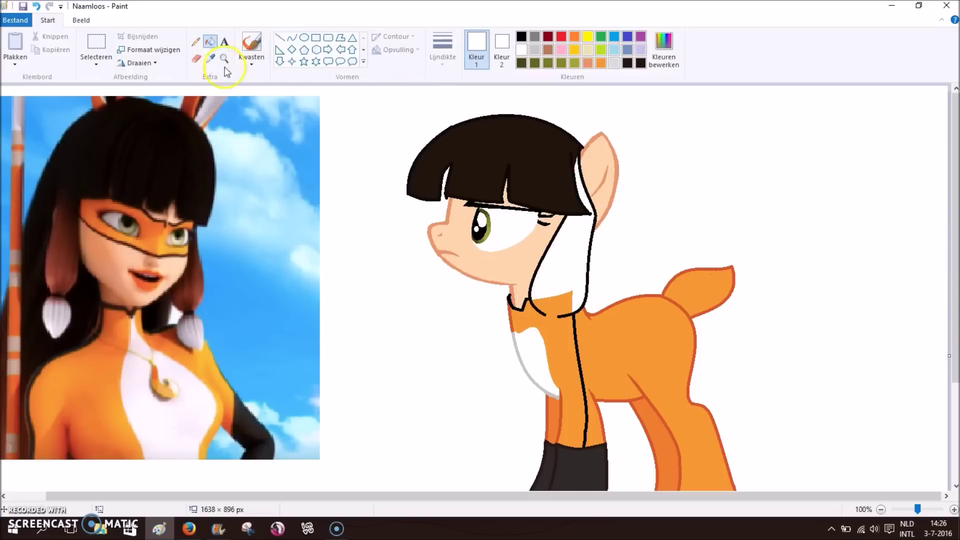
{"action": "left_click", "coordinate": [192, 306]}
{"action": "left_click", "coordinate": [292, 37]}
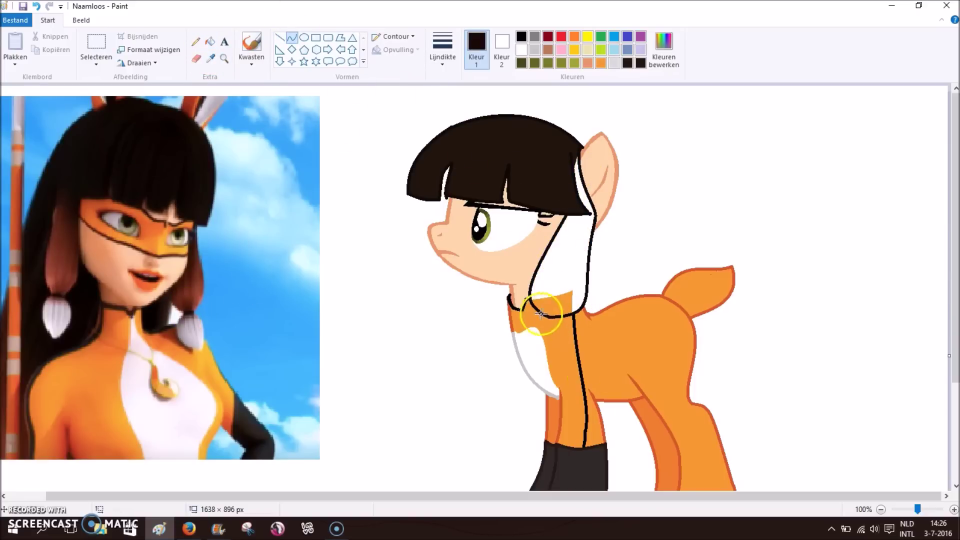
{"action": "left_click", "coordinate": [210, 57]}
{"action": "left_click", "coordinate": [420, 191]}
{"action": "left_click", "coordinate": [442, 50]}
{"action": "left_click", "coordinate": [476, 118]}
{"action": "mouse_move", "coordinate": [550, 317]}
{"action": "left_mouse_down"}
{"action": "mouse_move", "coordinate": [536, 360]}
{"action": "mouse_move", "coordinate": [510, 332]}
{"action": "mouse_move", "coordinate": [537, 359]}
{"action": "left_mouse_up"}
{"action": "left_click", "coordinate": [557, 352]}
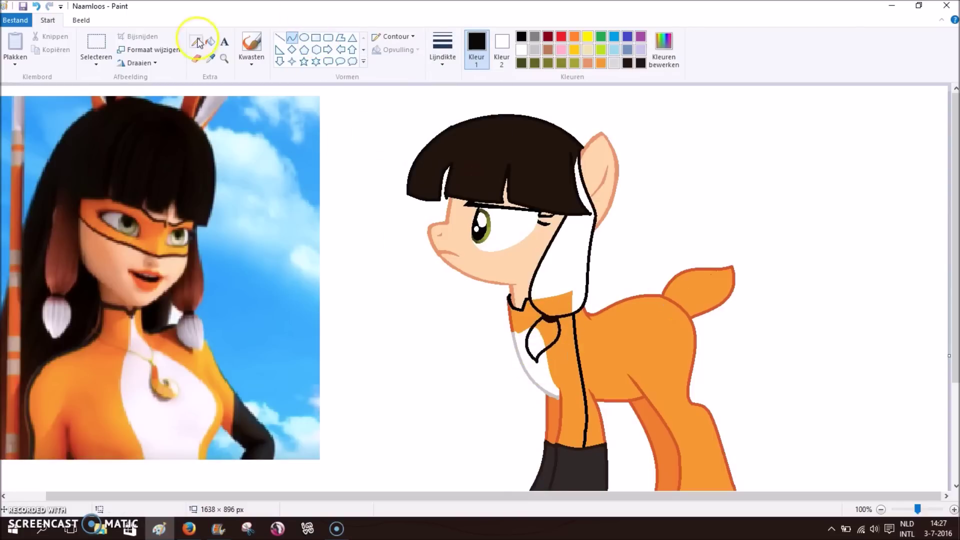
Fill the leftover orange in the lock and tuft white and fill the side lock with the fringe's dark brown
{"action": "left_click", "coordinate": [210, 57]}
{"action": "left_click", "coordinate": [353, 172]}
{"action": "left_click", "coordinate": [210, 41]}
{"action": "left_click", "coordinate": [550, 308]}
{"action": "left_click", "coordinate": [210, 57]}
{"action": "left_click", "coordinate": [539, 161]}
{"action": "left_click", "coordinate": [576, 165]}
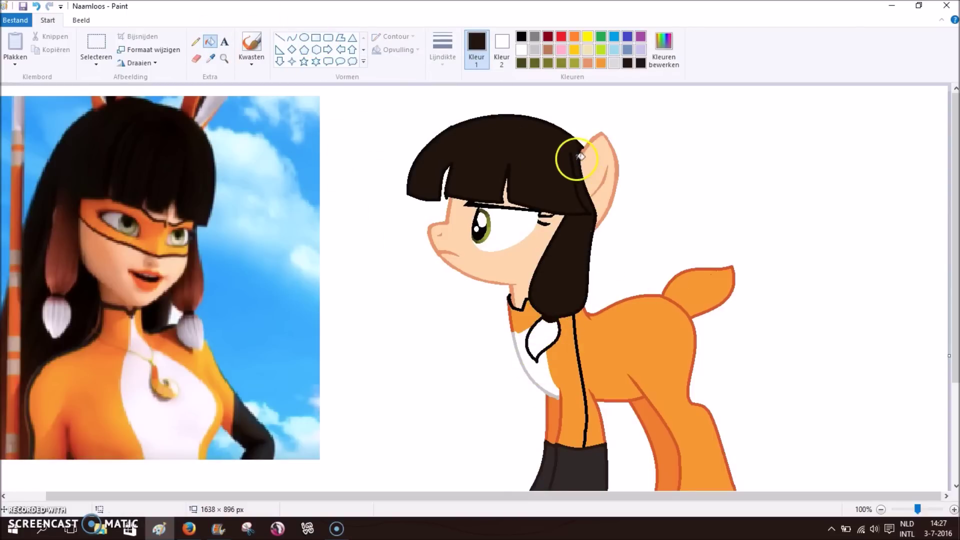
Draw a larger ear outline around the existing ear with curves in the suit's sampled outline colour
{"action": "left_click", "coordinate": [210, 58]}
{"action": "left_click", "coordinate": [589, 314]}
{"action": "left_click", "coordinate": [291, 37]}
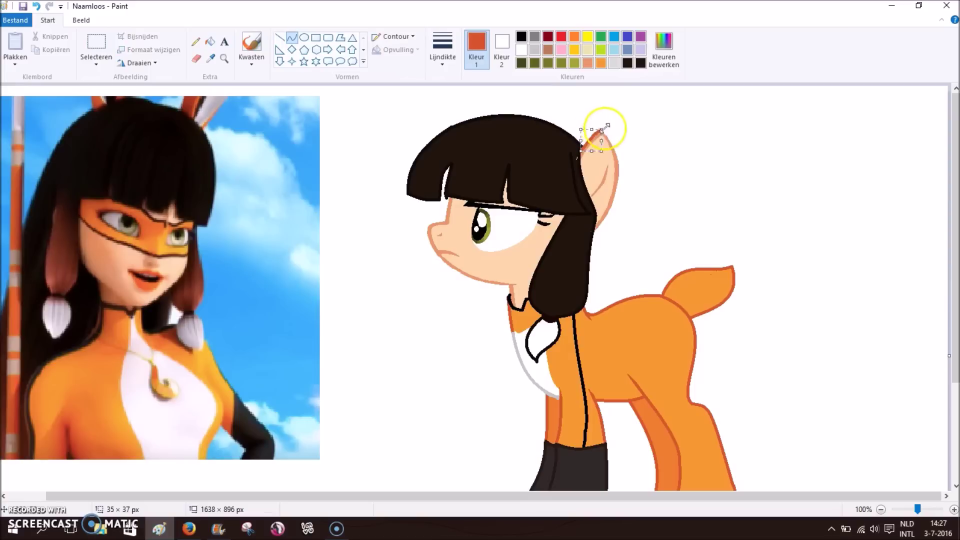
{"action": "mouse_move", "coordinate": [607, 124]}
{"action": "left_mouse_down"}
{"action": "mouse_move", "coordinate": [596, 230]}
{"action": "mouse_move", "coordinate": [634, 197]}
{"action": "left_mouse_up"}
Clear the old ear details with white and fill the enlarged ear with the sampled suit orange
{"action": "left_click", "coordinate": [210, 58]}
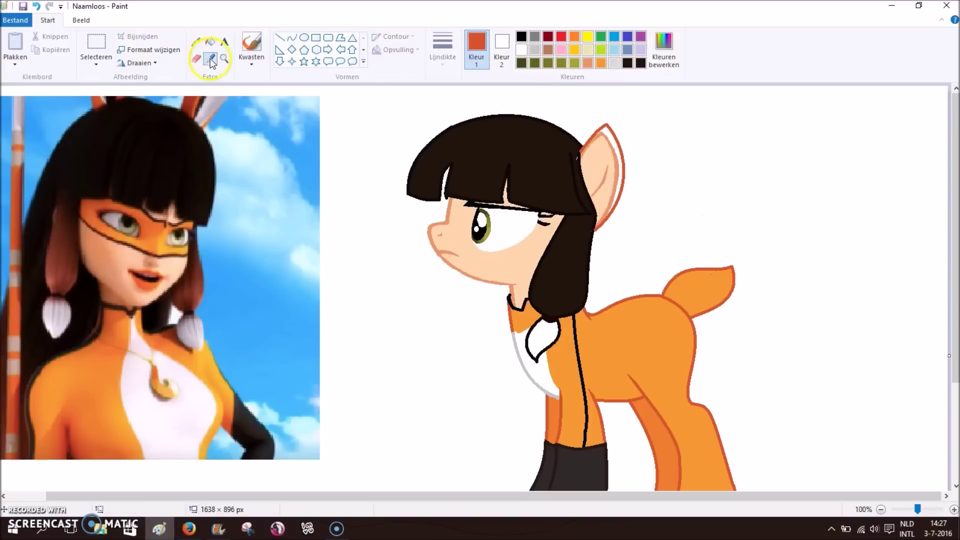
{"action": "left_click", "coordinate": [360, 130]}
{"action": "left_click", "coordinate": [210, 41]}
{"action": "left_click", "coordinate": [607, 165]}
{"action": "left_click", "coordinate": [210, 57]}
{"action": "left_click", "coordinate": [574, 278]}
{"action": "left_click", "coordinate": [604, 188]}
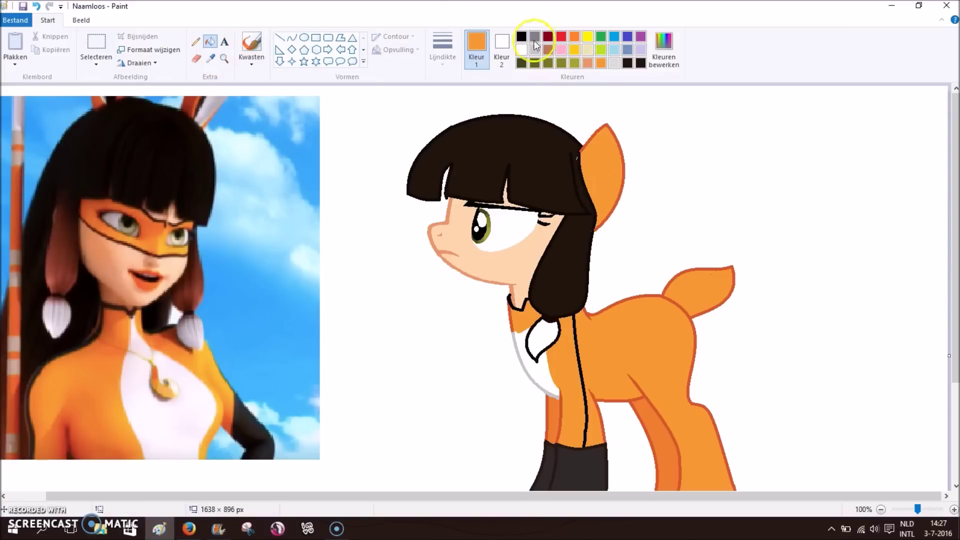
Draw a white curve down the ear from its tip and fill the front part of the ear white
{"action": "left_click", "coordinate": [521, 50]}
{"action": "left_click", "coordinate": [291, 37]}
{"action": "mouse_move", "coordinate": [607, 126]}
{"action": "left_mouse_down"}
{"action": "mouse_move", "coordinate": [598, 223]}
{"action": "mouse_move", "coordinate": [625, 170]}
{"action": "left_mouse_up"}
{"action": "left_click", "coordinate": [210, 41]}
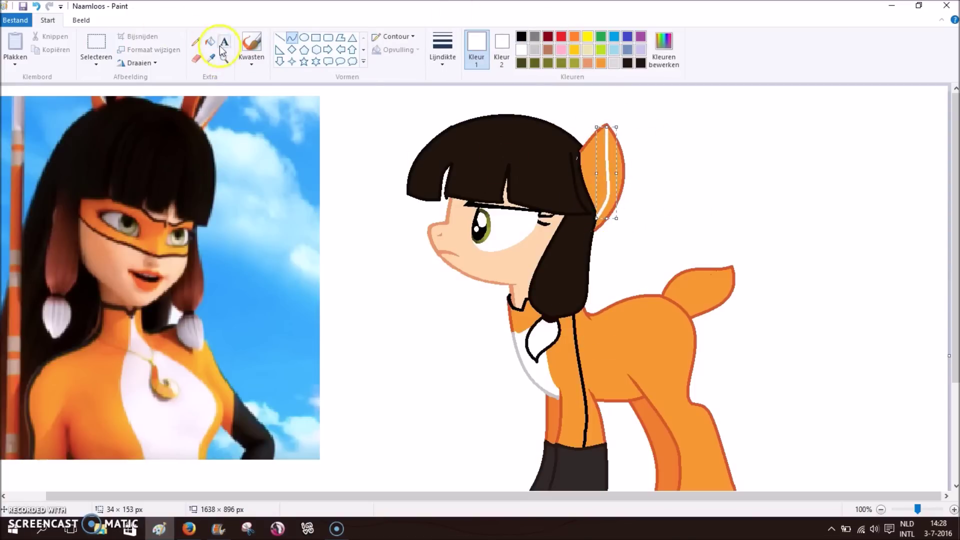
{"action": "left_click", "coordinate": [592, 165]}
Draw dark curves inside the ear next to the hair and make the enclosed strip black
{"action": "left_click", "coordinate": [209, 57]}
{"action": "left_click", "coordinate": [202, 100]}
{"action": "left_click", "coordinate": [292, 38]}
{"action": "left_click_drag", "start_coordinate": [598, 142], "coordinate": [594, 220]}
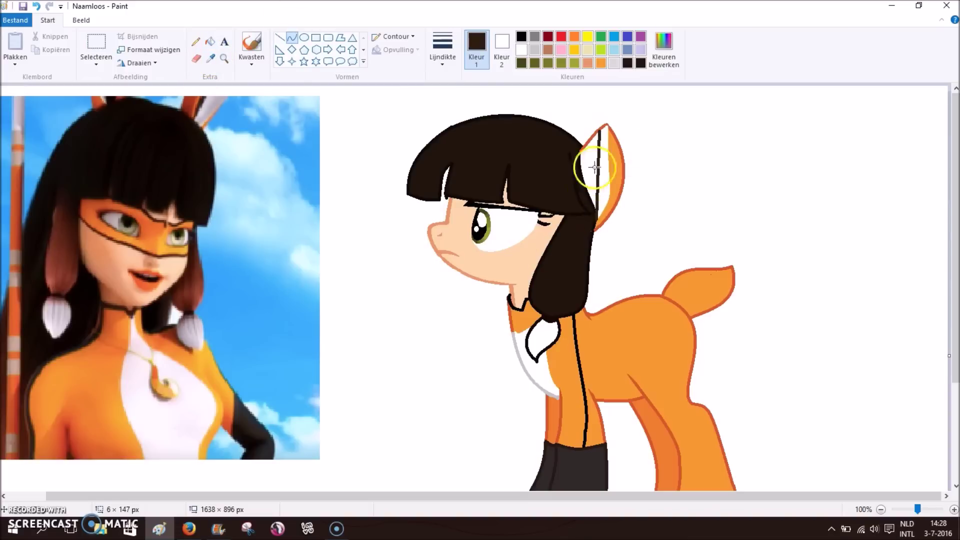
{"action": "left_click_drag", "start_coordinate": [579, 145], "coordinate": [607, 181]}
{"action": "left_click_drag", "start_coordinate": [590, 143], "coordinate": [588, 169]}
{"action": "left_click", "coordinate": [520, 37]}
Draw wavy boundaries across the side lock and its tuft in the reference's reddish brown and fill the lock's end and tuft's top
{"action": "scroll", "coordinate": [690, 154], "scroll_direction": "down", "scroll_amount": 1}
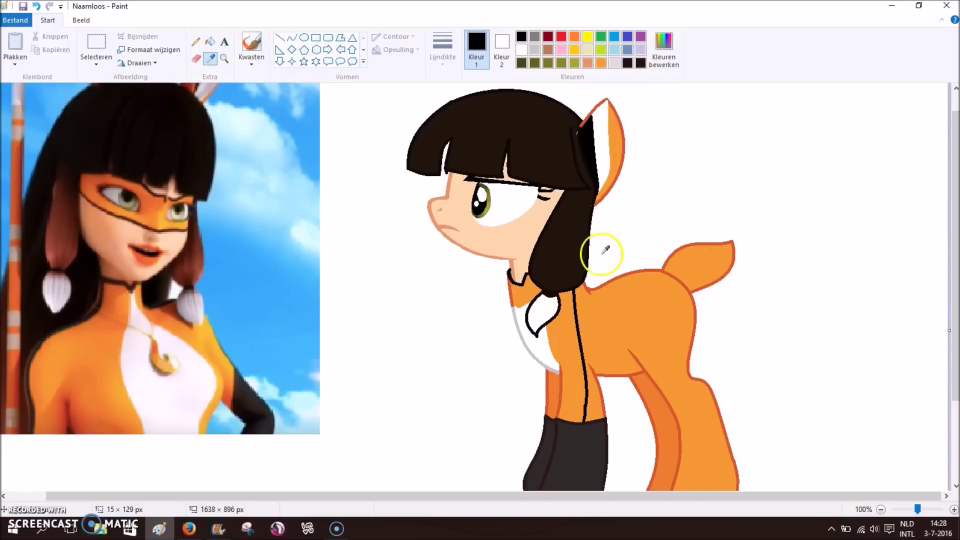
{"action": "left_click", "coordinate": [211, 58]}
{"action": "left_click", "coordinate": [62, 254]}
{"action": "left_click", "coordinate": [291, 38]}
{"action": "left_click_drag", "start_coordinate": [536, 303], "coordinate": [557, 306]}
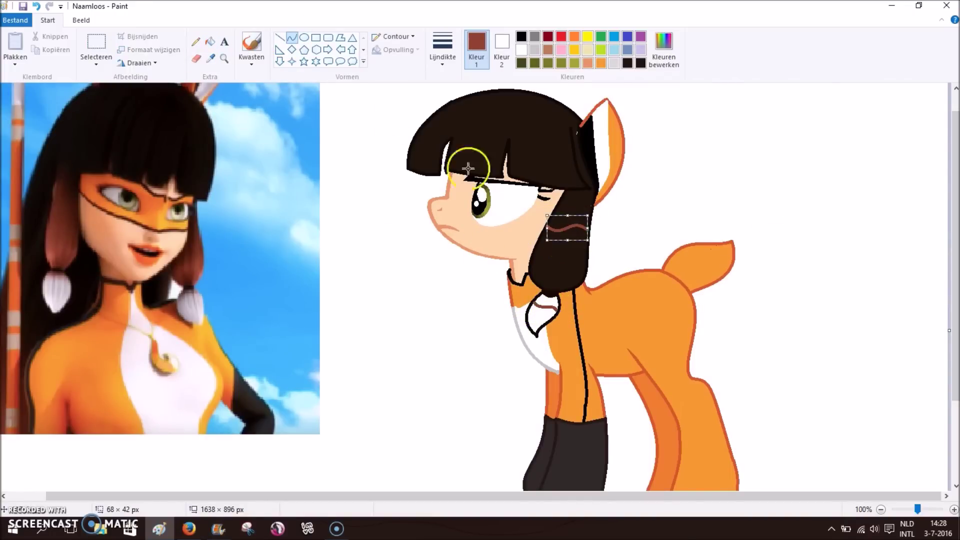
{"action": "left_click", "coordinate": [210, 41]}
{"action": "left_click", "coordinate": [544, 300]}
{"action": "left_click", "coordinate": [560, 270]}
Brush a sampled darker brown transition along the upper edge of the side lock's reddish-brown section
{"action": "left_click", "coordinate": [211, 58]}
{"action": "left_click", "coordinate": [64, 192]}
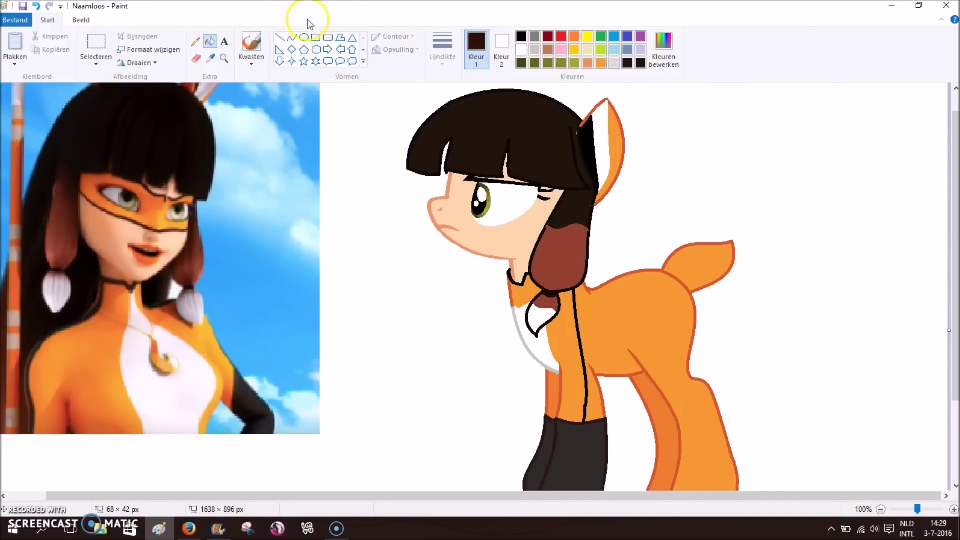
{"action": "left_click", "coordinate": [251, 63]}
{"action": "left_click", "coordinate": [251, 43]}
{"action": "mouse_move", "coordinate": [566, 216]}
{"action": "left_mouse_down"}
{"action": "mouse_move", "coordinate": [587, 225]}
{"action": "mouse_move", "coordinate": [551, 225]}
{"action": "mouse_move", "coordinate": [573, 219]}
{"action": "mouse_move", "coordinate": [550, 235]}
{"action": "mouse_move", "coordinate": [563, 227]}
{"action": "mouse_move", "coordinate": [579, 240]}
{"action": "left_mouse_up"}
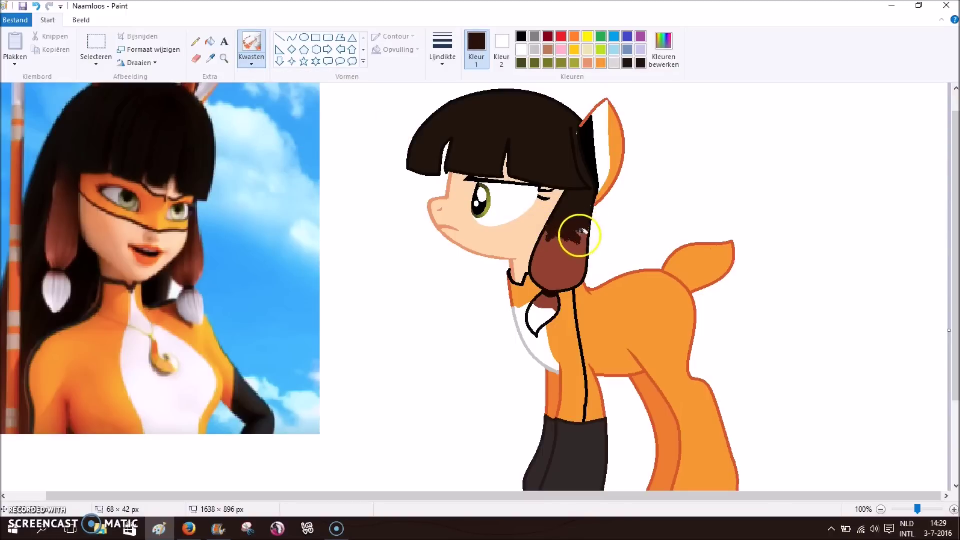
Outline the hair behind the neck and a long front lock ending in a small band, using sampled black curves
{"action": "left_click", "coordinate": [210, 58]}
{"action": "left_click", "coordinate": [202, 115]}
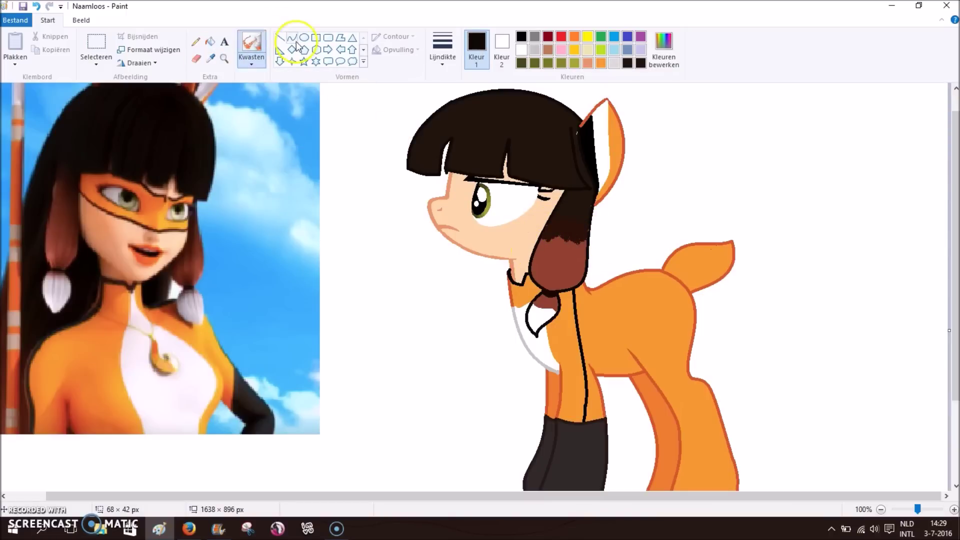
{"action": "left_click", "coordinate": [291, 37]}
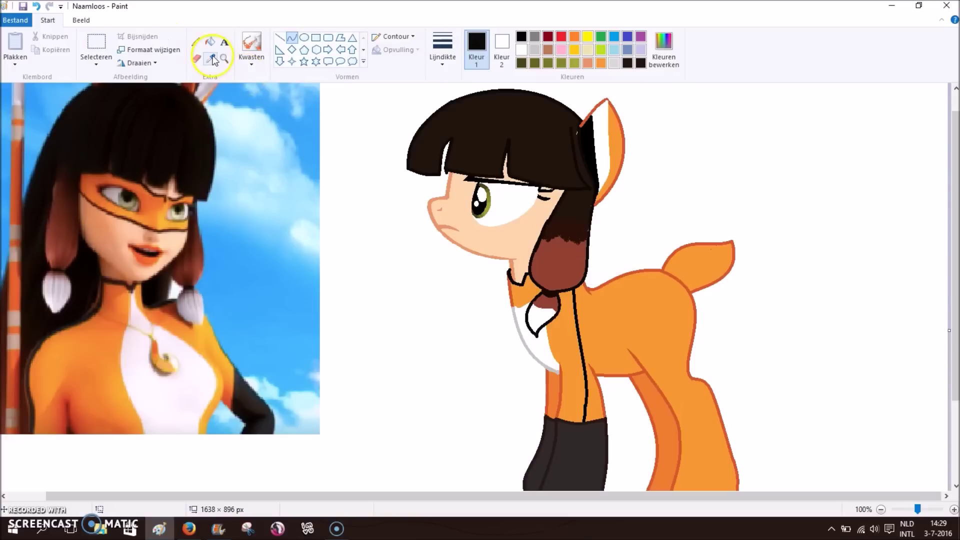
{"action": "mouse_move", "coordinate": [609, 195]}
{"action": "left_mouse_down"}
{"action": "mouse_move", "coordinate": [599, 290]}
{"action": "mouse_move", "coordinate": [617, 257]}
{"action": "left_mouse_up"}
{"action": "left_click", "coordinate": [617, 257]}
{"action": "left_click_drag", "start_coordinate": [475, 255], "coordinate": [515, 379]}
{"action": "left_click", "coordinate": [515, 377]}
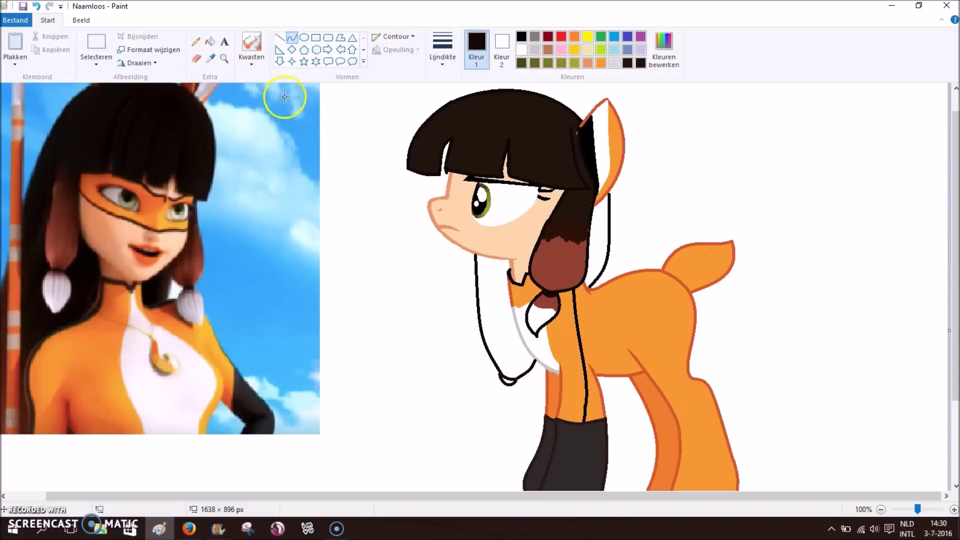
Outline a pointed, leaf-shaped tuft hanging from the end of the long front lock
{"action": "left_click_drag", "start_coordinate": [500, 376], "coordinate": [496, 458]}
{"action": "mouse_move", "coordinate": [498, 420]}
{"action": "left_mouse_down"}
{"action": "mouse_move", "coordinate": [470, 441]}
{"action": "mouse_move", "coordinate": [483, 413]}
{"action": "left_mouse_up"}
{"action": "left_click_drag", "start_coordinate": [497, 458], "coordinate": [523, 430]}
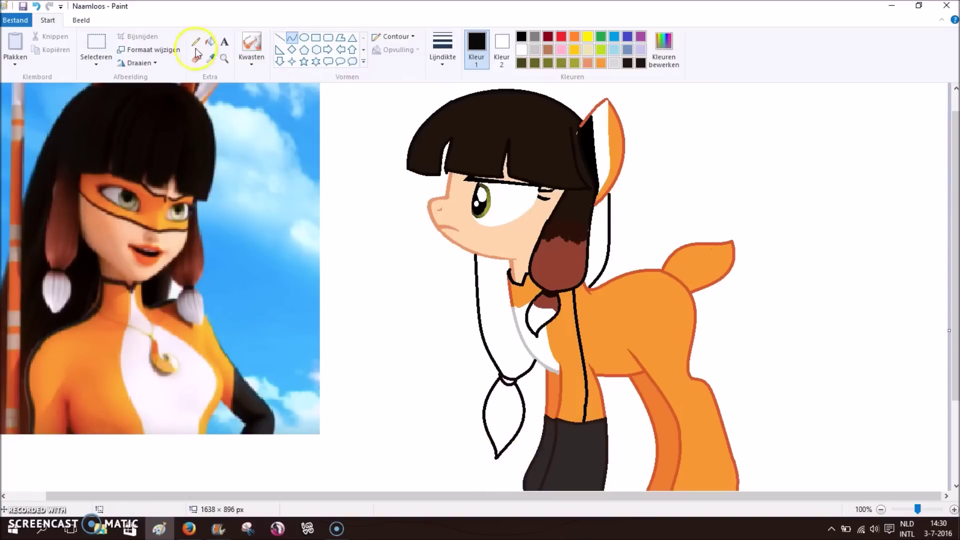
Fill the hair behind the neck and the long front lock with dark brown
{"action": "left_click", "coordinate": [210, 42]}
{"action": "left_click", "coordinate": [600, 235]}
{"action": "left_click", "coordinate": [500, 320]}
Draw a curved boundary across the tail in sampled white and fill the tail tip white
{"action": "left_click", "coordinate": [211, 58]}
{"action": "left_click", "coordinate": [601, 149]}
{"action": "left_click", "coordinate": [291, 37]}
{"action": "left_click_drag", "start_coordinate": [700, 242], "coordinate": [712, 259]}
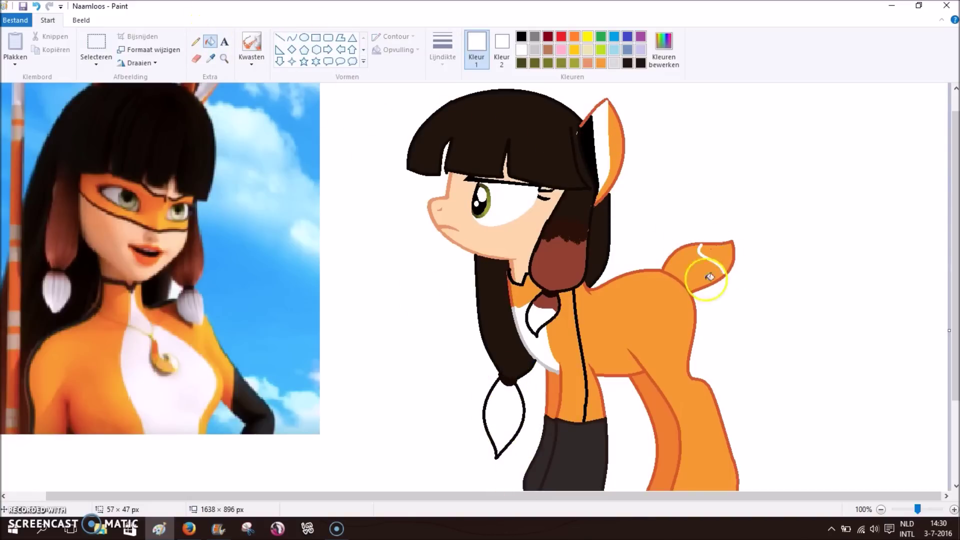
Draw a white curve down the near hind leg and fill the strip along its front edge white
{"action": "scroll", "coordinate": [710, 277], "scroll_direction": "down", "scroll_amount": 3}
{"action": "left_click_drag", "start_coordinate": [630, 291], "coordinate": [683, 449]}
{"action": "mouse_move", "coordinate": [670, 390]}
{"action": "left_mouse_down"}
{"action": "mouse_move", "coordinate": [701, 382]}
{"action": "mouse_move", "coordinate": [670, 353]}
{"action": "left_mouse_up"}
{"action": "left_click", "coordinate": [210, 42]}
{"action": "left_click", "coordinate": [674, 418]}
Draw a curve down the far hind leg in a light grey custom colour and fill its front strip with that grey
{"action": "left_click", "coordinate": [664, 48]}
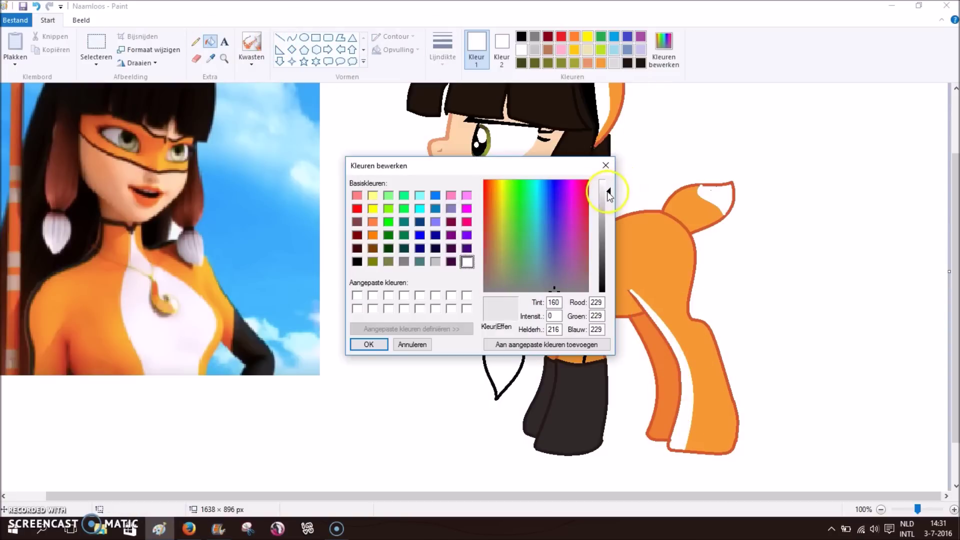
{"action": "key", "text": "Return"}
{"action": "left_click", "coordinate": [291, 37]}
{"action": "mouse_move", "coordinate": [638, 320]}
{"action": "left_mouse_down"}
{"action": "mouse_move", "coordinate": [654, 435]}
{"action": "mouse_move", "coordinate": [670, 398]}
{"action": "left_mouse_up"}
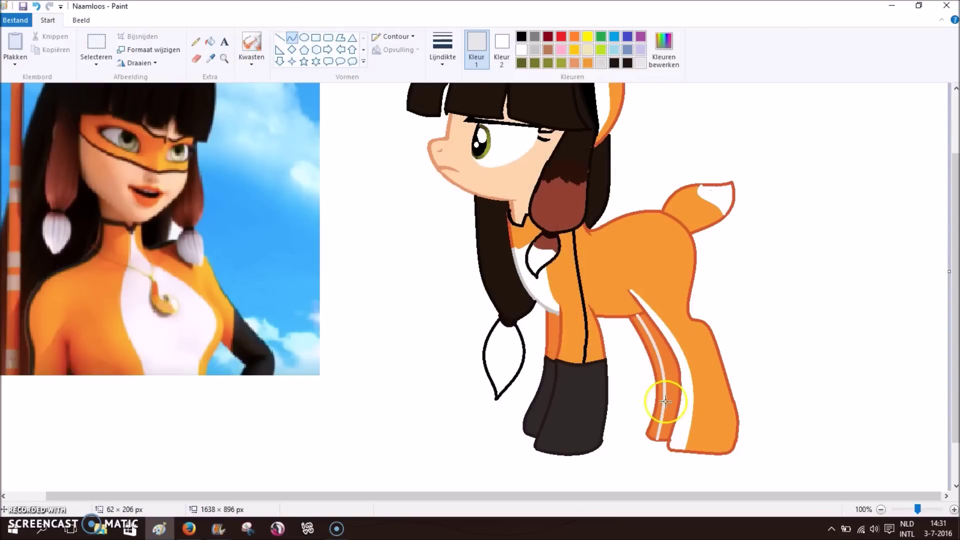
{"action": "left_click", "coordinate": [209, 41]}
{"action": "scroll", "coordinate": [952, 409], "scroll_direction": "up", "scroll_amount": 1}
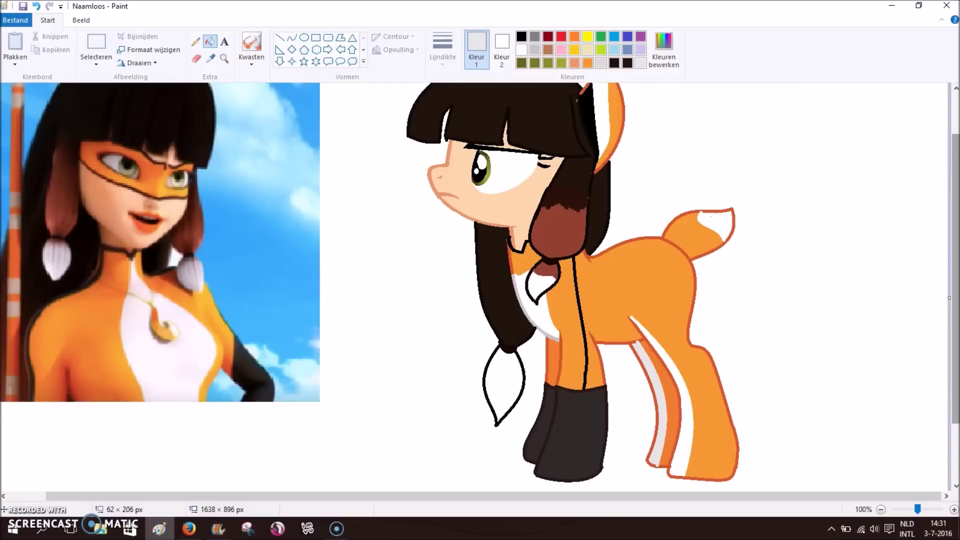
Draw reddish-brown boundary curves across the front lock and its tuft, and fill the lower lock and upper tuft with that sampled reddish brown
{"action": "scroll", "coordinate": [952, 300], "scroll_direction": "down", "scroll_amount": 1}
{"action": "left_click", "coordinate": [210, 59]}
{"action": "left_click", "coordinate": [559, 223]}
{"action": "left_click", "coordinate": [291, 37]}
{"action": "mouse_move", "coordinate": [477, 270]}
{"action": "left_mouse_down"}
{"action": "mouse_move", "coordinate": [520, 273]}
{"action": "mouse_move", "coordinate": [502, 276]}
{"action": "left_mouse_up"}
{"action": "left_click_drag", "start_coordinate": [490, 360], "coordinate": [491, 377]}
{"action": "left_click", "coordinate": [210, 41]}
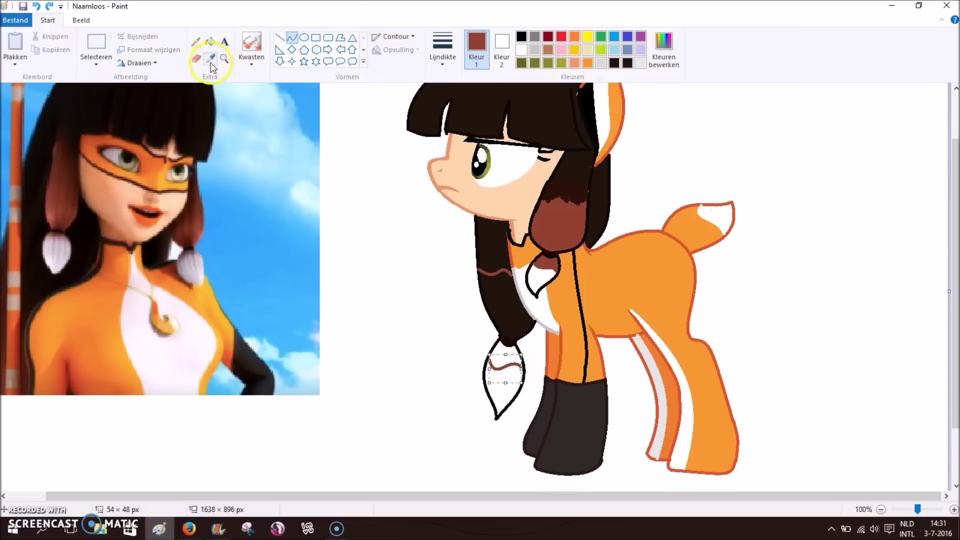
{"action": "left_click", "coordinate": [500, 315]}
{"action": "left_click", "coordinate": [505, 354]}
Brush jagged transitions along the front lock's colour boundary in sampled dark brown and along the tufts' boundaries in sampled reddish brown
{"action": "left_click", "coordinate": [540, 155]}
{"action": "left_click", "coordinate": [251, 45]}
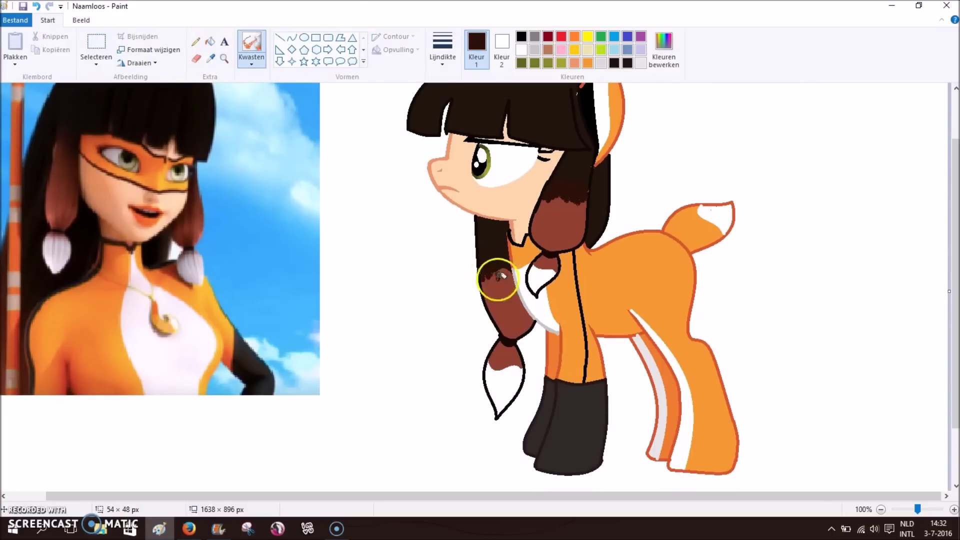
{"action": "left_click", "coordinate": [211, 58]}
{"action": "left_click", "coordinate": [542, 259]}
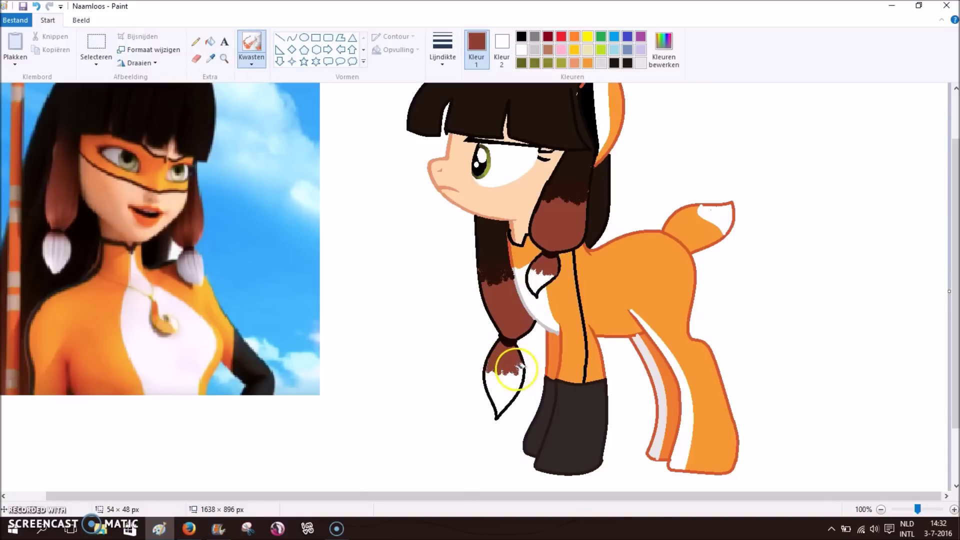
Retouch the front lock's outline in sampled black and the body and tail outlines in sampled dark orange
{"action": "left_click", "coordinate": [446, 111]}
{"action": "left_click", "coordinate": [291, 37]}
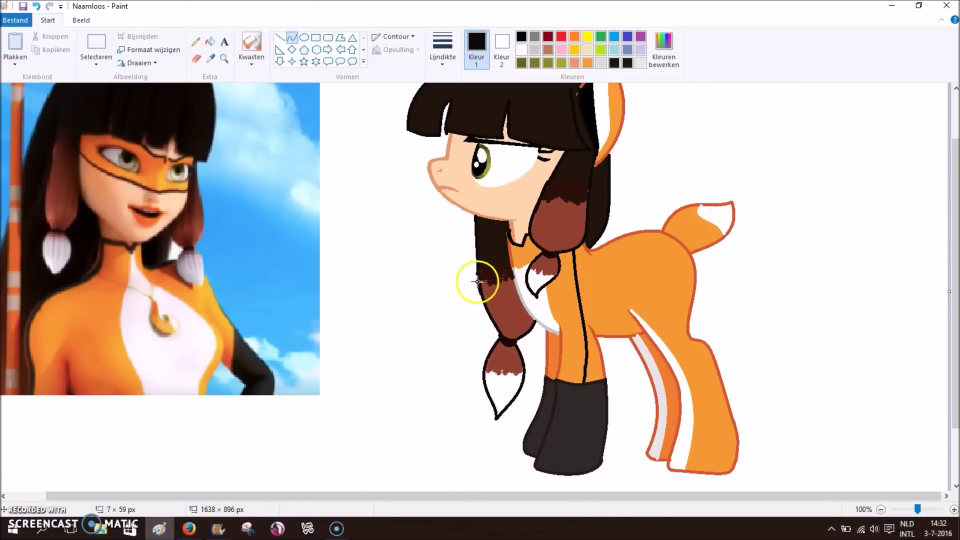
{"action": "left_click", "coordinate": [210, 58]}
{"action": "left_click", "coordinate": [622, 328]}
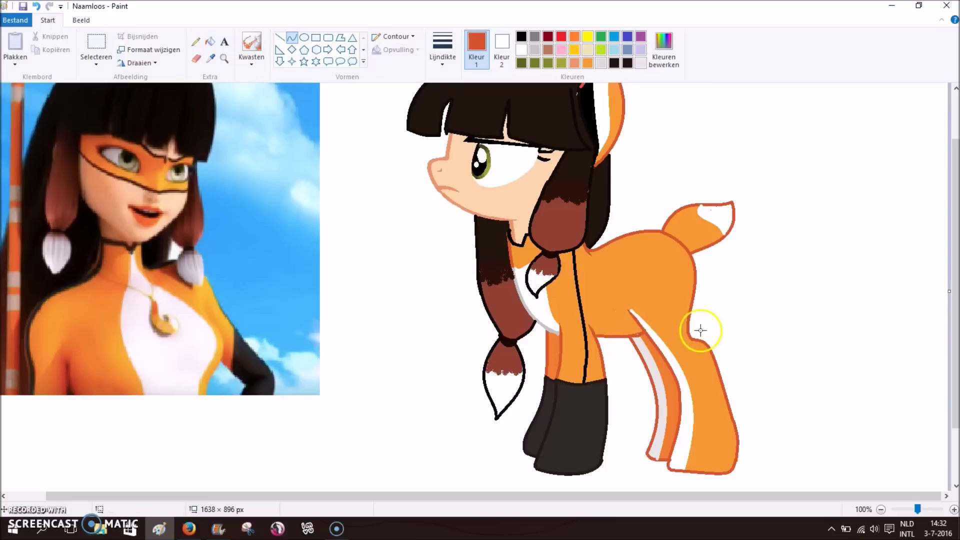
{"action": "left_click", "coordinate": [712, 245]}
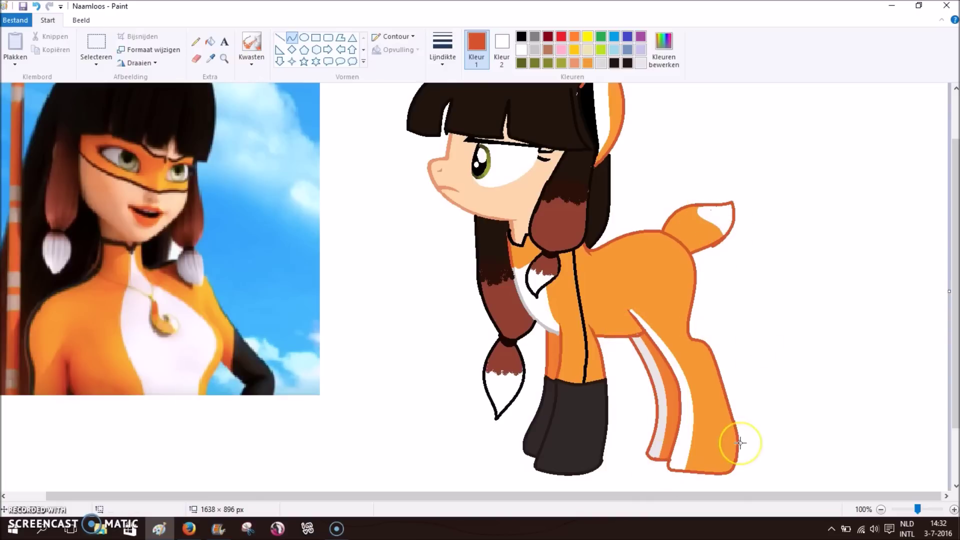
Draw the mask's lower edge as a black curve from the top of the muzzle, under the eye, to the side hair
{"action": "scroll", "coordinate": [949, 321], "scroll_direction": "up", "scroll_amount": 2}
{"action": "left_click", "coordinate": [210, 58]}
{"action": "left_click", "coordinate": [595, 180]}
{"action": "left_click", "coordinate": [664, 50]}
{"action": "left_click", "coordinate": [368, 343]}
{"action": "left_click", "coordinate": [460, 200]}
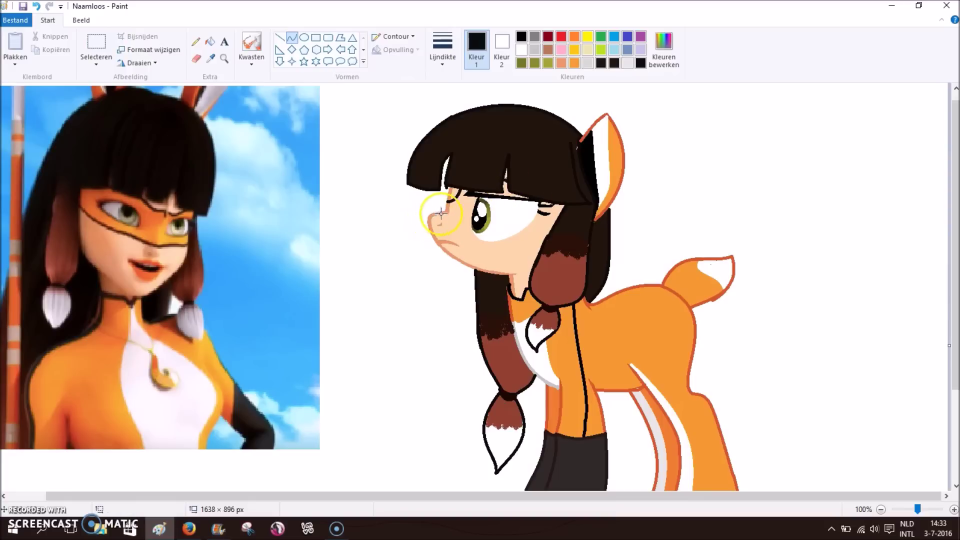
{"action": "left_click_drag", "start_coordinate": [462, 221], "coordinate": [544, 247]}
Fill the mask area around the eye with orange sampled from the reference mask and an adjusted custom orange
{"action": "left_click", "coordinate": [210, 59]}
{"action": "left_click", "coordinate": [168, 231]}
{"action": "left_click", "coordinate": [464, 207]}
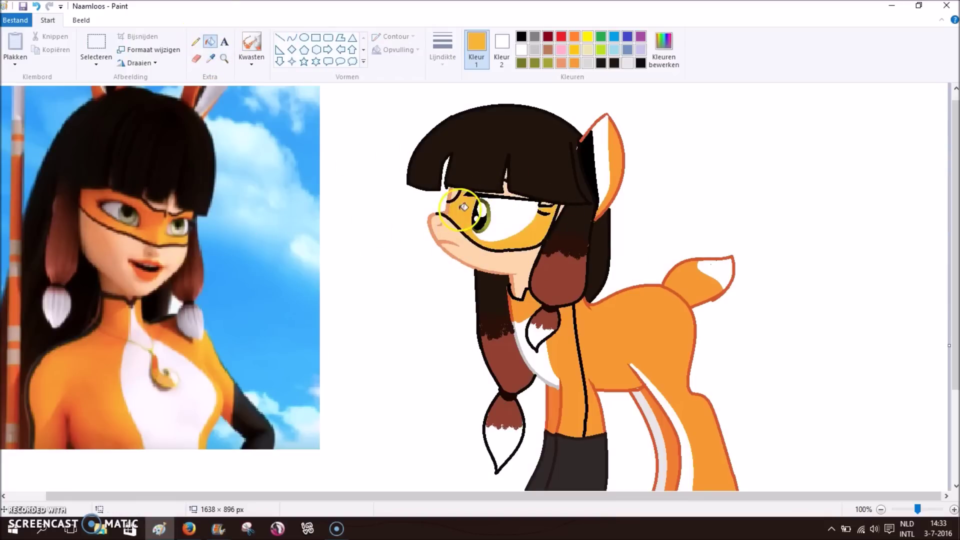
{"action": "left_click", "coordinate": [664, 50]}
{"action": "left_click", "coordinate": [366, 344]}
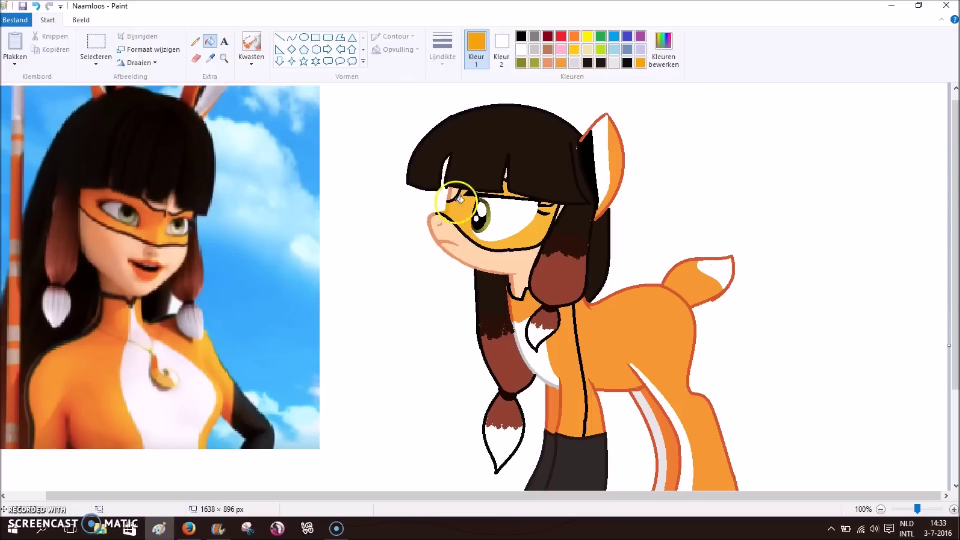
Try to outline the lower edge of the eye with black curves
{"action": "scroll", "coordinate": [947, 228], "scroll_direction": "down", "scroll_amount": 1}
{"action": "left_click", "coordinate": [292, 37]}
{"action": "left_click", "coordinate": [521, 36]}
{"action": "left_click", "coordinate": [664, 50]}
{"action": "left_click", "coordinate": [619, 148]}
{"action": "left_click_drag", "start_coordinate": [489, 216], "coordinate": [539, 182]}
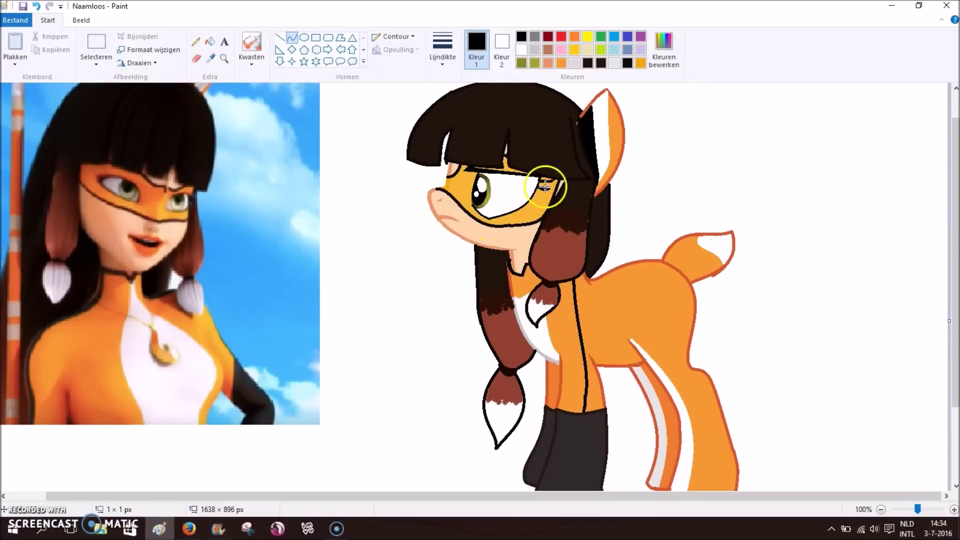
{"action": "left_click_drag", "start_coordinate": [508, 215], "coordinate": [530, 215]}
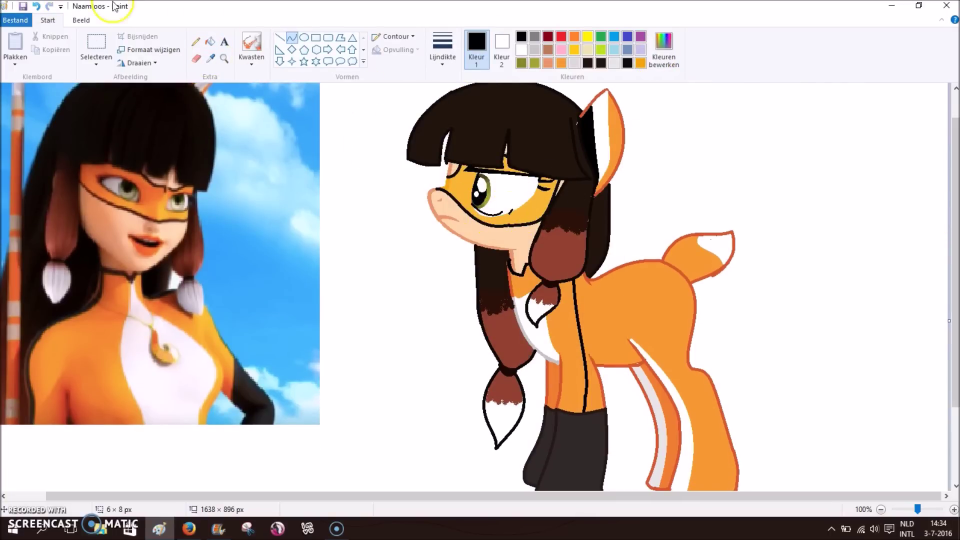
Draw the necklace chain around the base of the neck in gold sampled from the reference necklace
{"action": "left_click", "coordinate": [210, 61]}
{"action": "left_click", "coordinate": [146, 342]}
{"action": "mouse_move", "coordinate": [508, 258]}
{"action": "left_mouse_down"}
{"action": "mouse_move", "coordinate": [504, 290]}
{"action": "mouse_move", "coordinate": [508, 278]}
{"action": "mouse_move", "coordinate": [535, 274]}
{"action": "mouse_move", "coordinate": [506, 327]}
{"action": "mouse_move", "coordinate": [529, 337]}
{"action": "mouse_move", "coordinate": [509, 331]}
{"action": "left_mouse_up"}
Draw a curved pendant below the chain on the chest and fill it with orange sampled from the reference pendant
{"action": "left_click", "coordinate": [212, 59]}
{"action": "left_click", "coordinate": [153, 349]}
{"action": "left_click", "coordinate": [210, 42]}
{"action": "left_click", "coordinate": [523, 330]}
{"action": "left_click", "coordinate": [157, 348]}
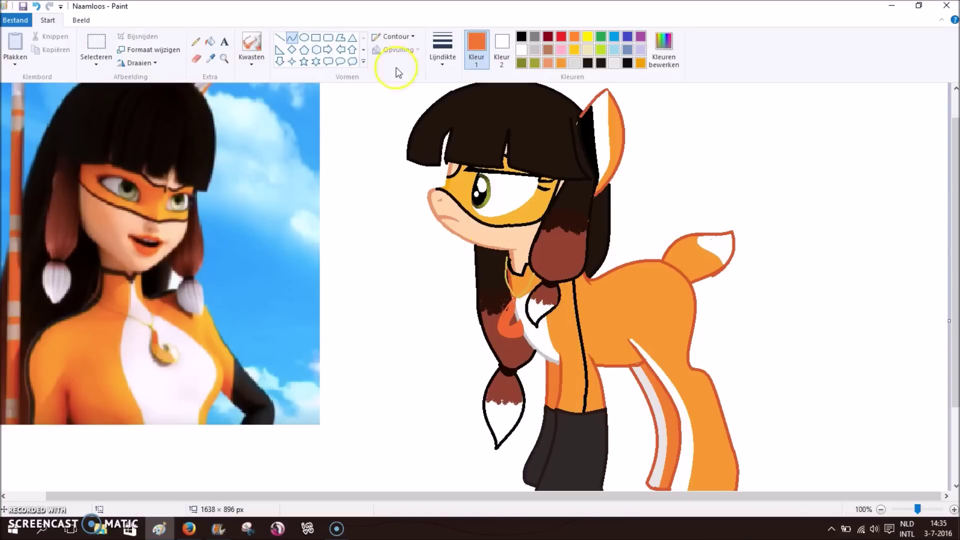
Divide the pendant into sections and recolour them with sampled light orange on the curved part and light grey on the tip
{"action": "left_click", "coordinate": [197, 331]}
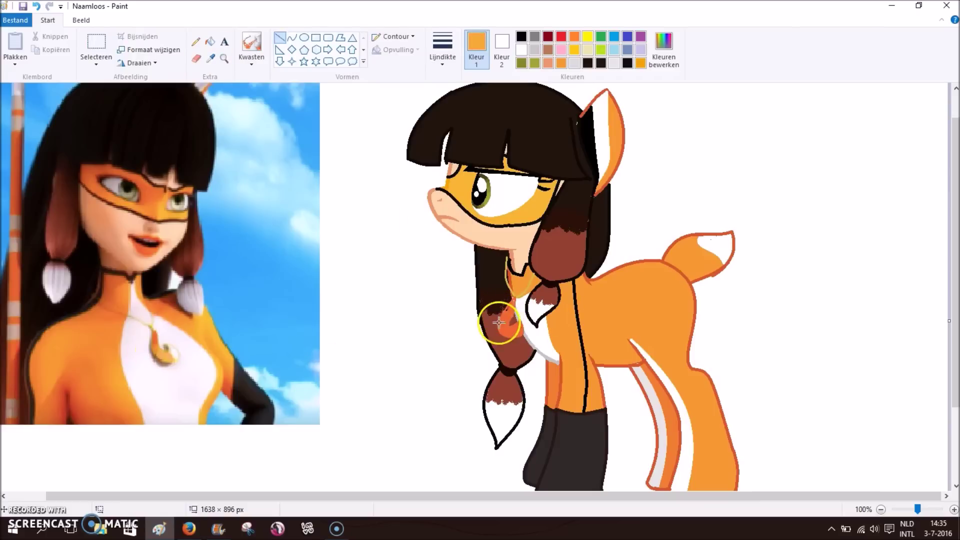
{"action": "left_click", "coordinate": [211, 58]}
{"action": "left_click", "coordinate": [181, 362]}
{"action": "left_click_drag", "start_coordinate": [514, 325], "coordinate": [505, 327]}
{"action": "left_click", "coordinate": [210, 42]}
{"action": "left_click", "coordinate": [512, 310]}
{"action": "left_click", "coordinate": [521, 49]}
{"action": "left_click", "coordinate": [522, 324]}
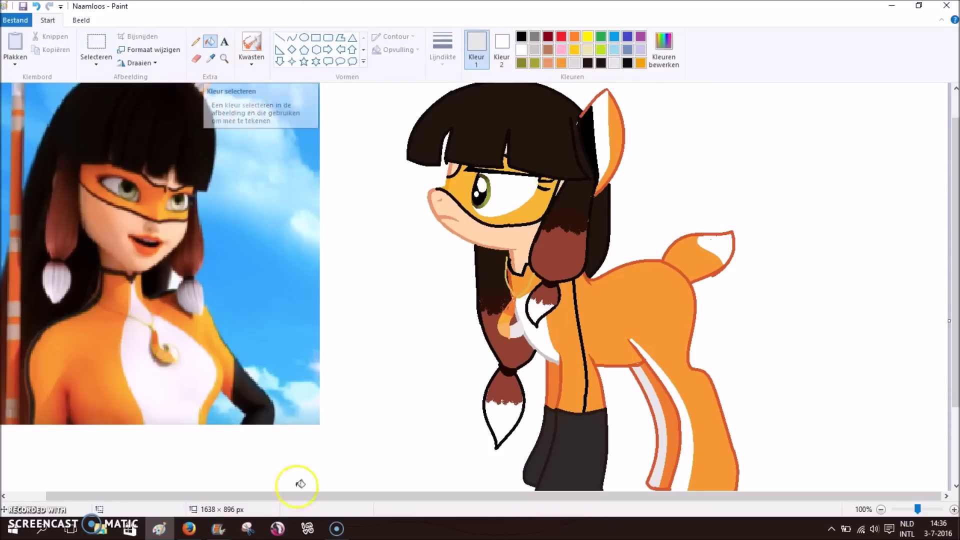